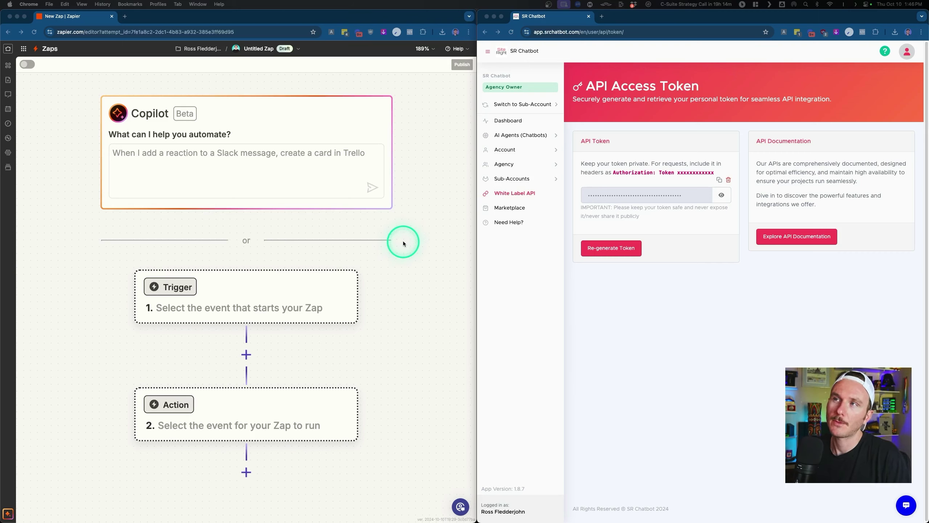
Step: Search the action app picker for 'stammer', then close it without choosing an app
left_click(404, 252)
left_click_drag(82, 293, 83, 263)
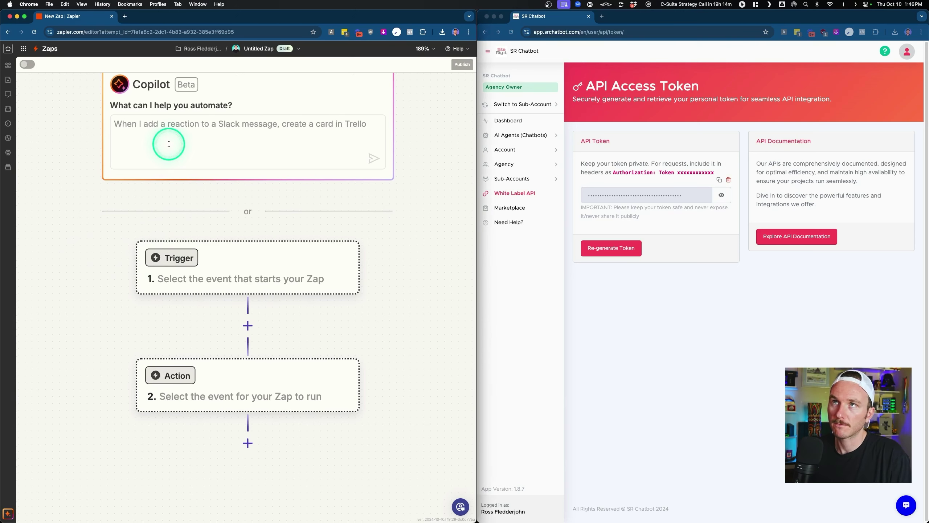
left_click(218, 372)
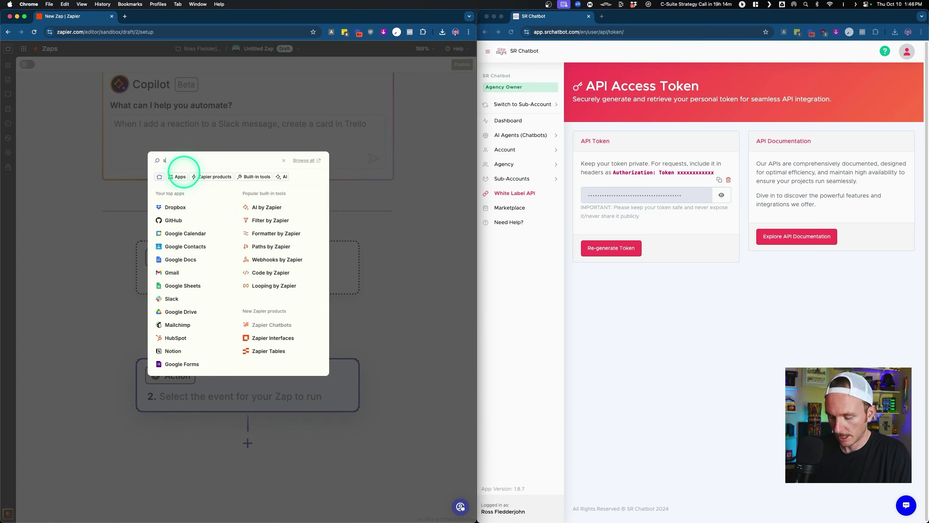
type("stammer ai")
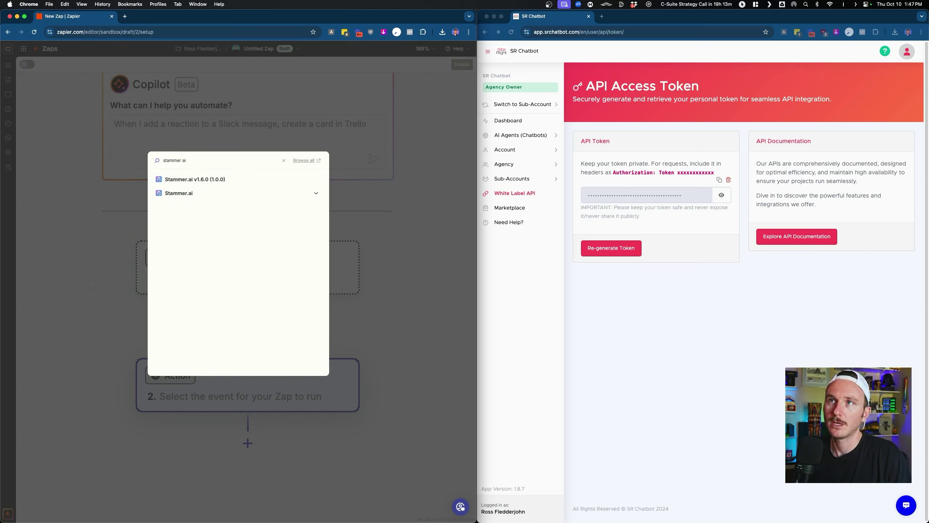
left_click(365, 287)
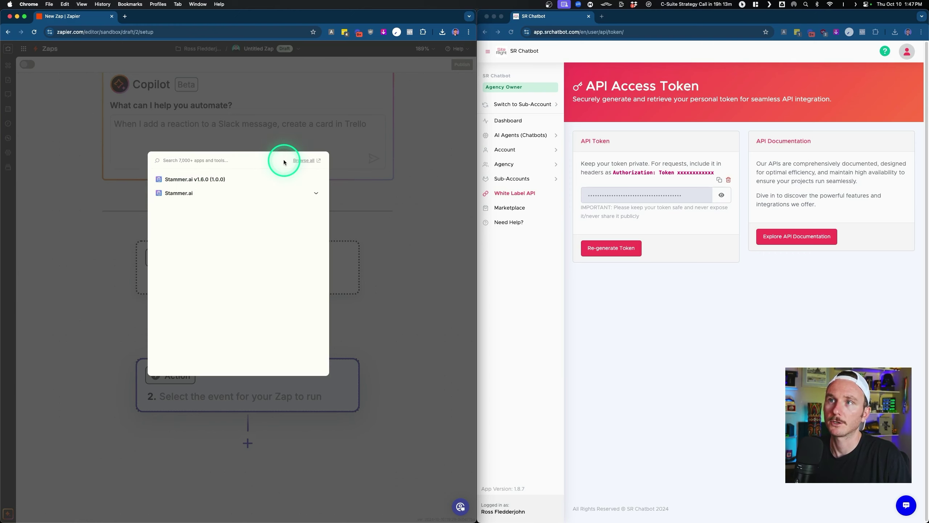
left_click(284, 162)
left_click(94, 299)
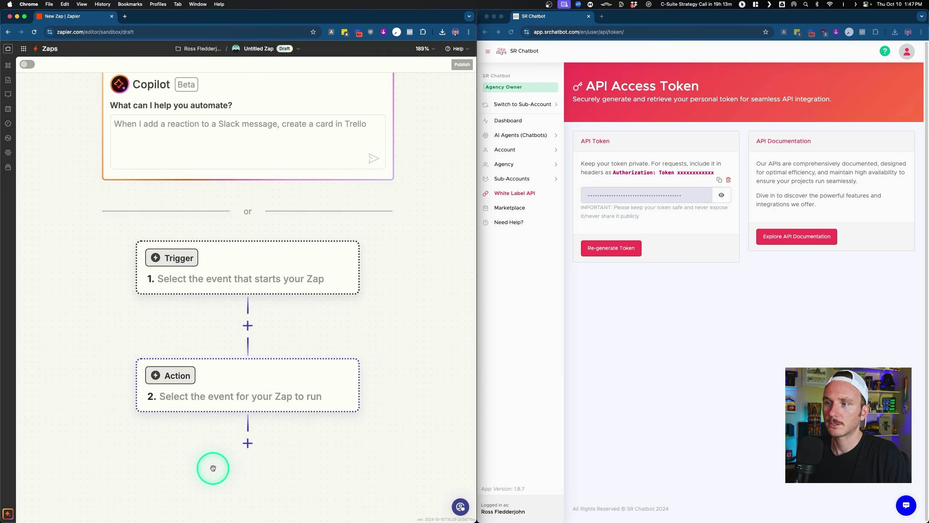
scroll(199, 451, "down", 2)
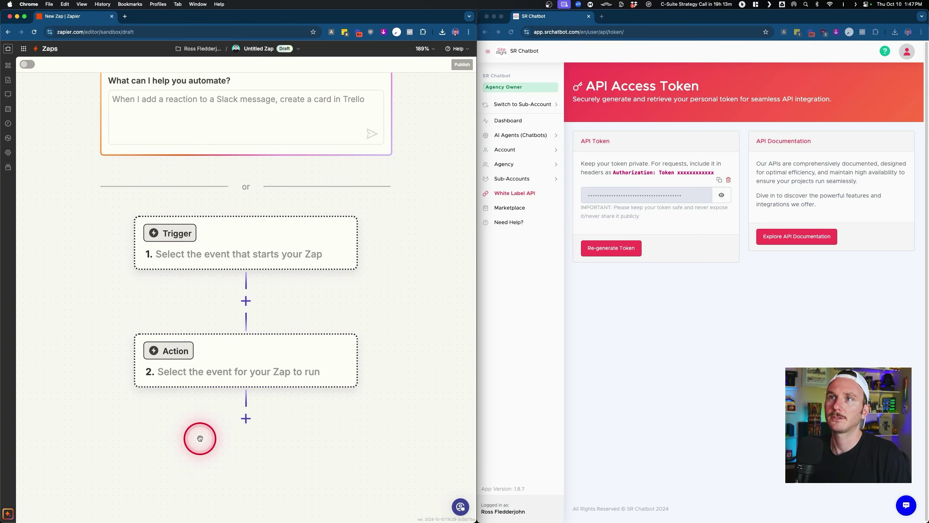
right_click(200, 438)
left_click(150, 412)
scroll(232, 258, "down", 5)
scroll(218, 318, "up", 6)
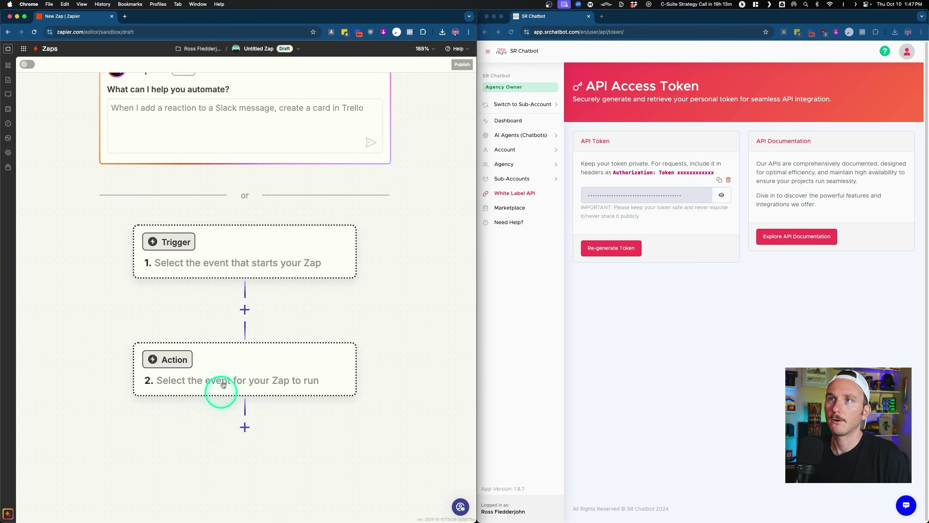
Step: Make Slack the trigger app and Webhooks by Zapier the action app
left_click(241, 291)
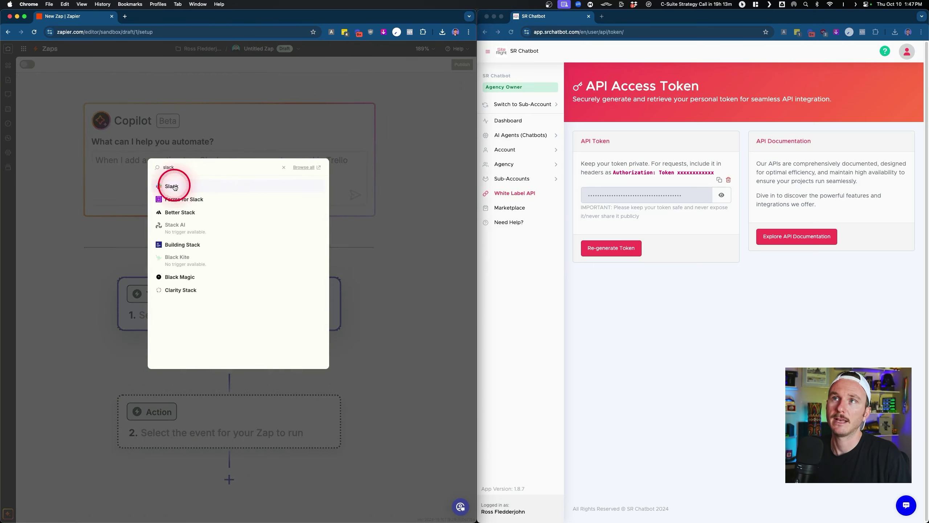
left_click(216, 182)
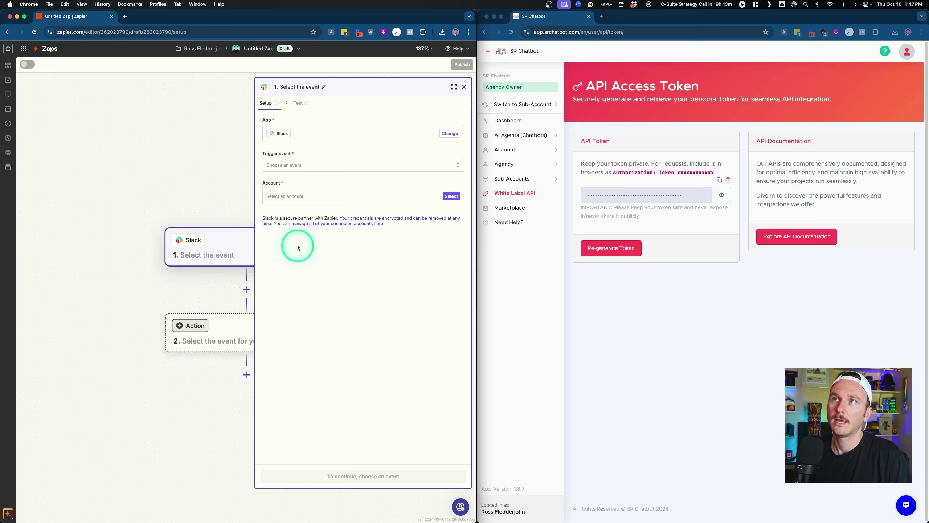
left_click(464, 86)
left_click(240, 337)
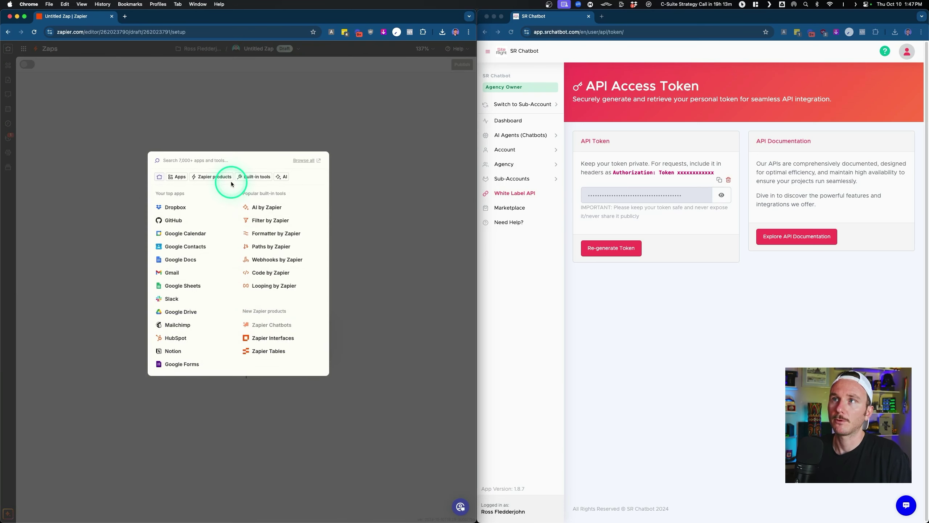
left_click(271, 259)
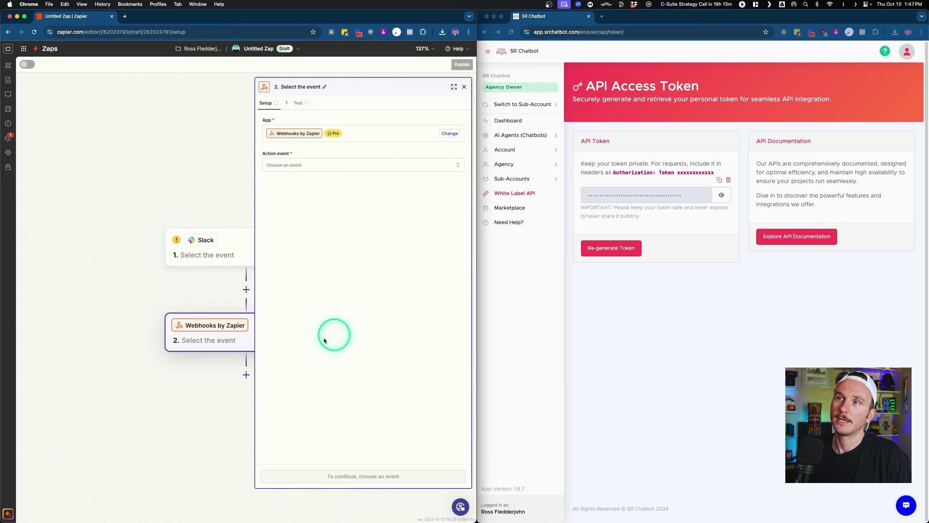
Step: Add a third step using Slack, then reopen the Slack trigger's settings
left_click(247, 375)
left_click(176, 160)
type("slack")
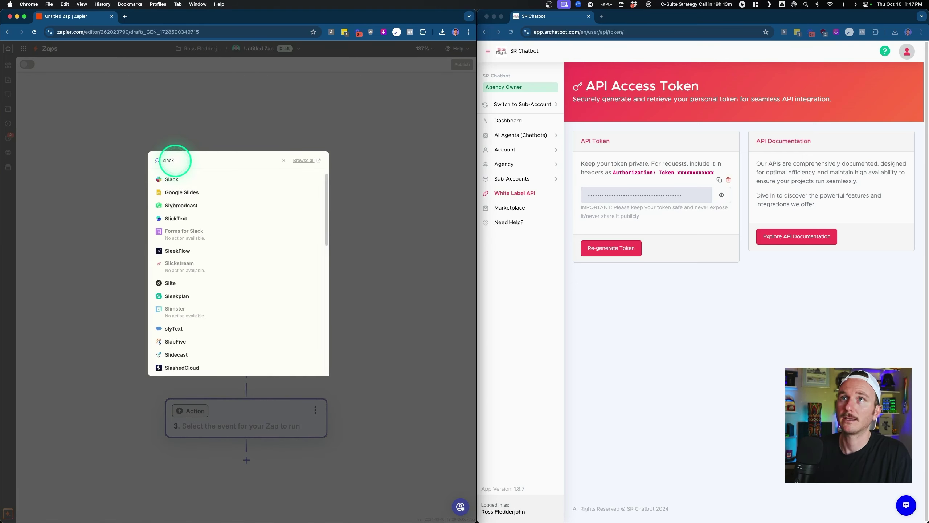
left_click(174, 179)
left_click_drag(139, 226, 21, 168)
left_click(156, 180)
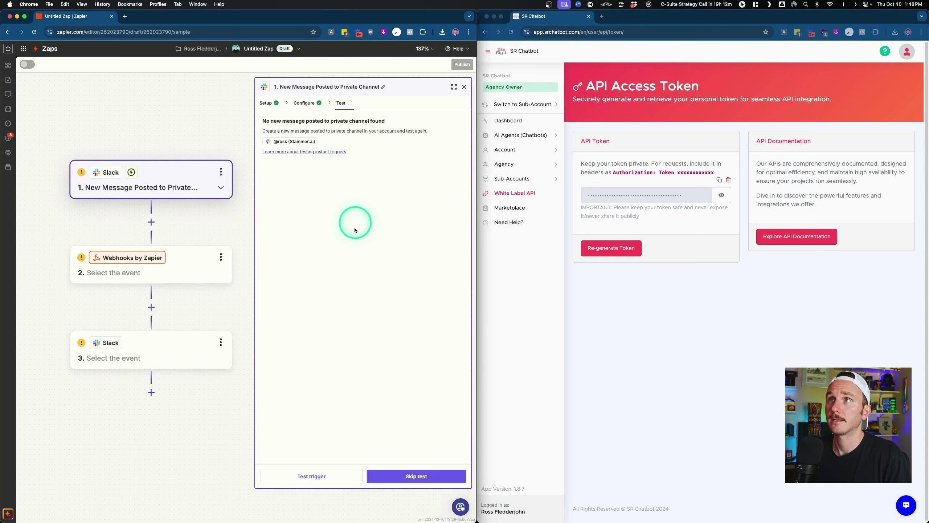
Step: Test the Slack trigger and continue with the found private-channel message record
left_click(303, 477)
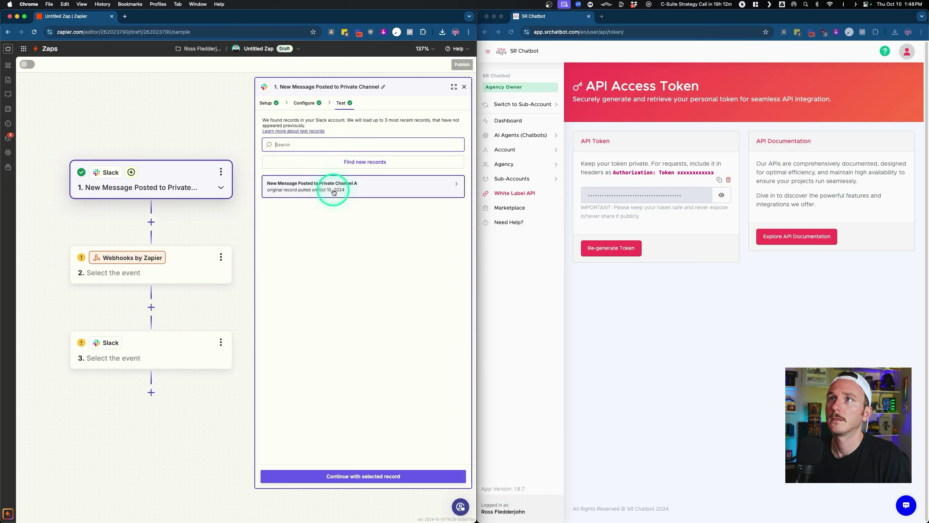
mouse_move(334, 192)
scroll(170, 117, "down", 3)
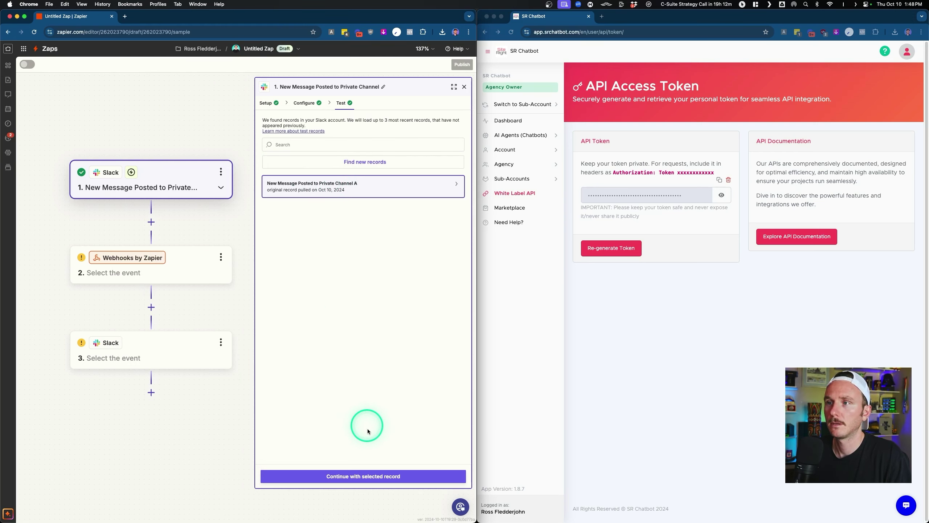
left_click(366, 476)
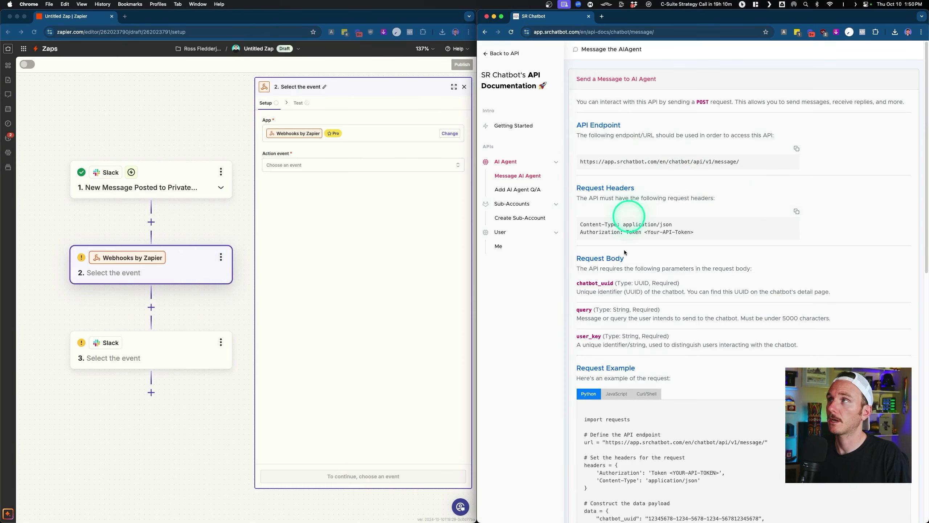
Step: Set the webhook action event to POST with json payload type
left_click(309, 292)
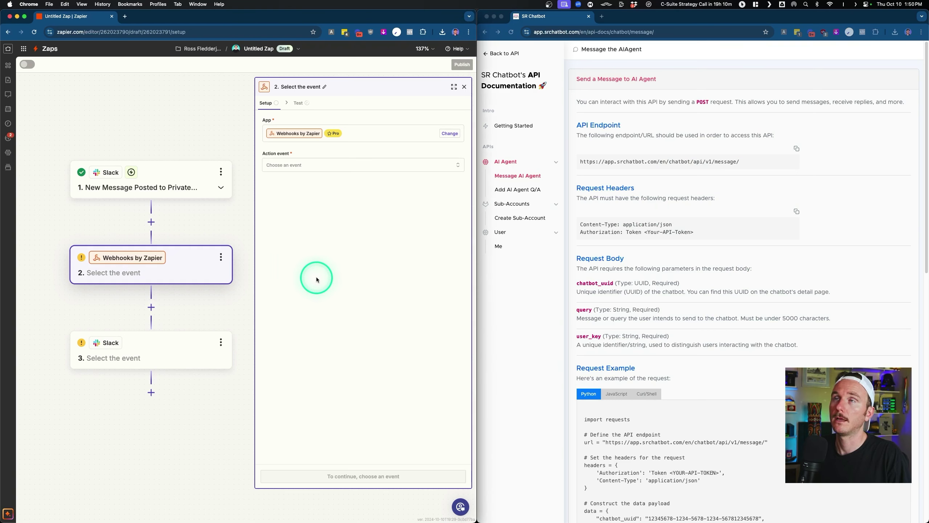
left_click(297, 168)
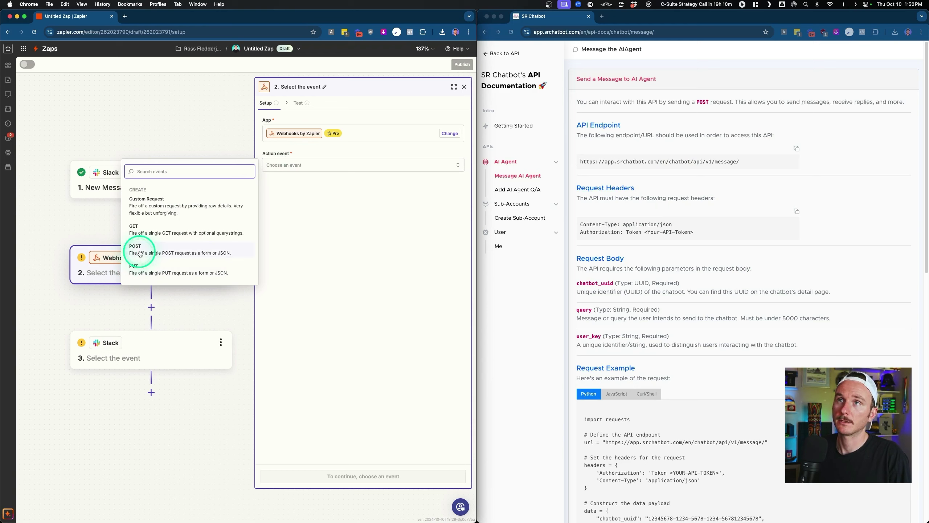
left_click(140, 253)
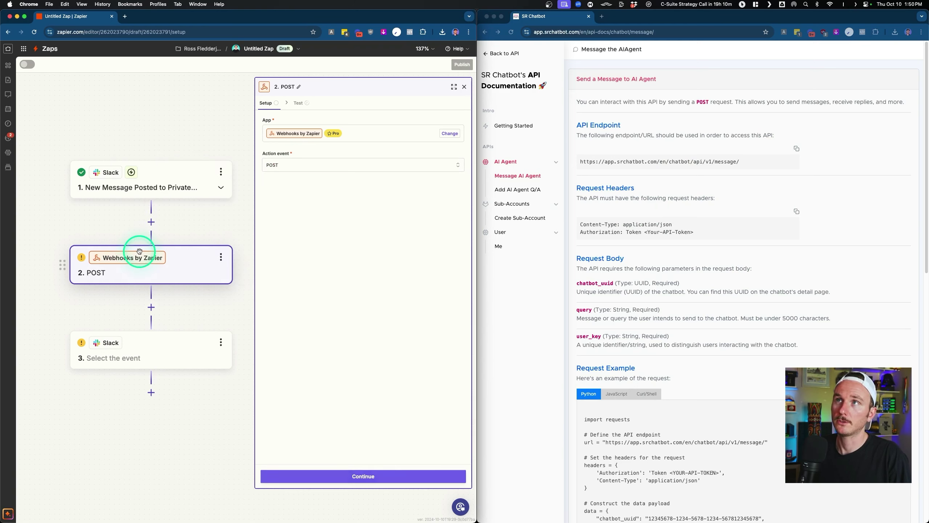
left_click(291, 476)
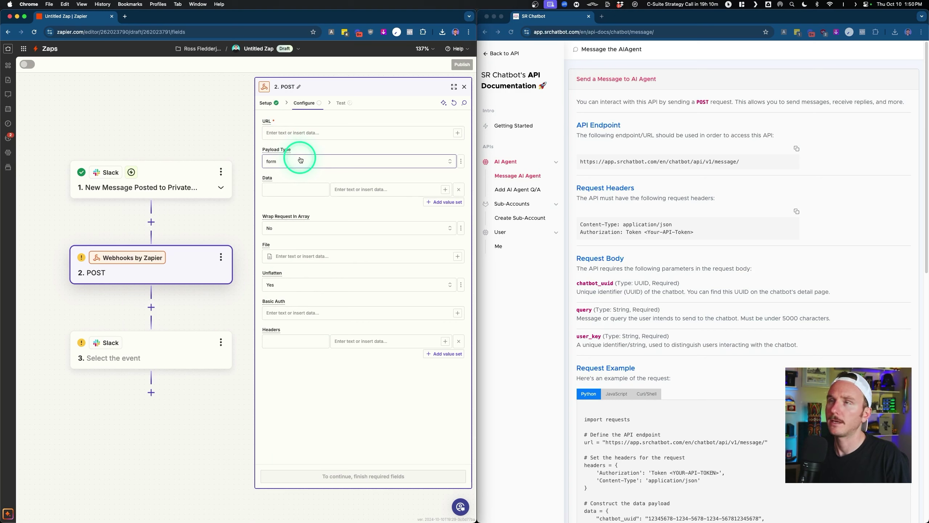
left_click(278, 161)
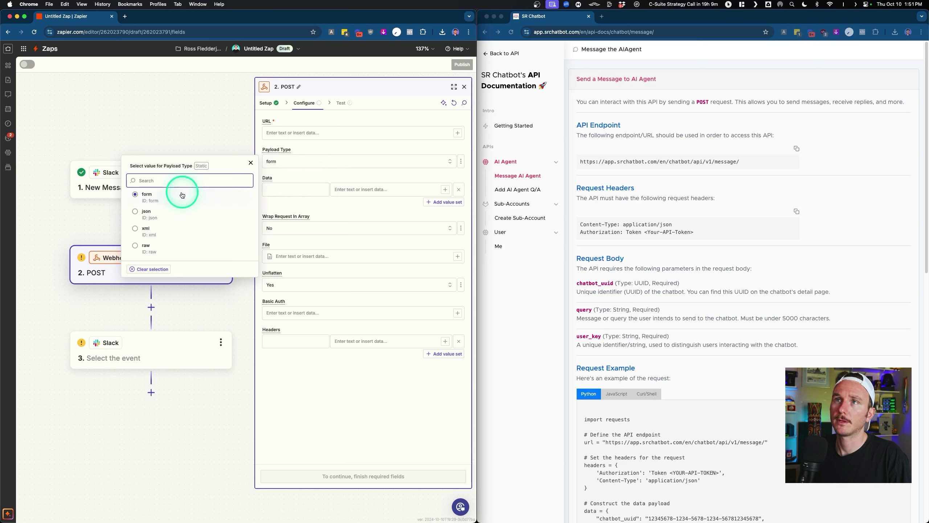
left_click(154, 213)
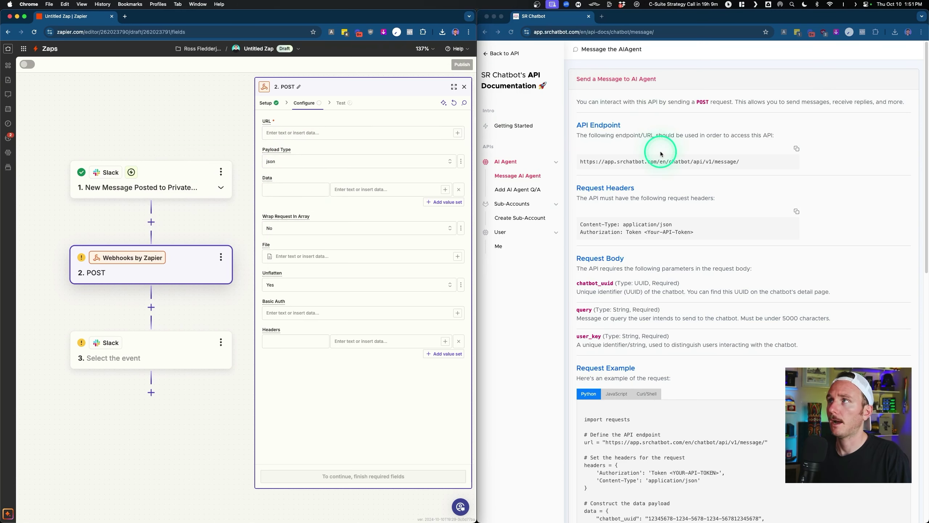
left_click(775, 161)
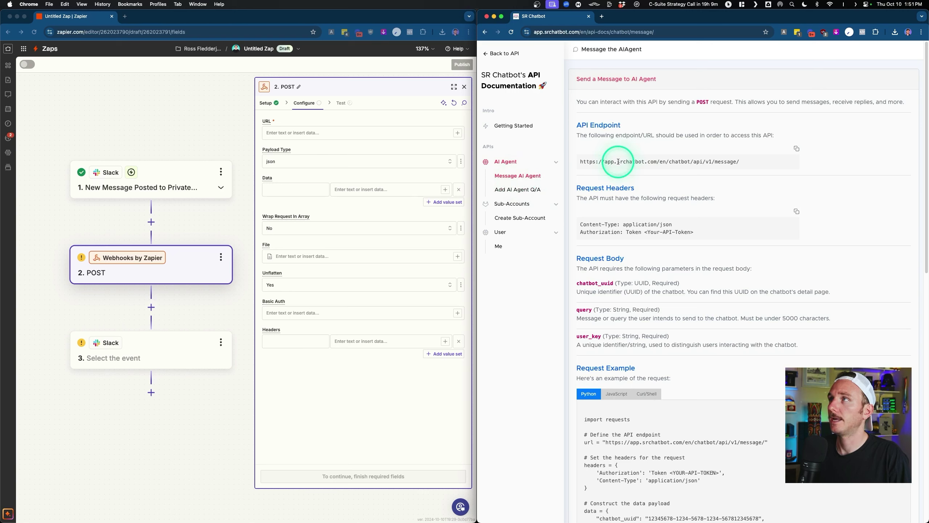
left_click(617, 162)
left_click(796, 148)
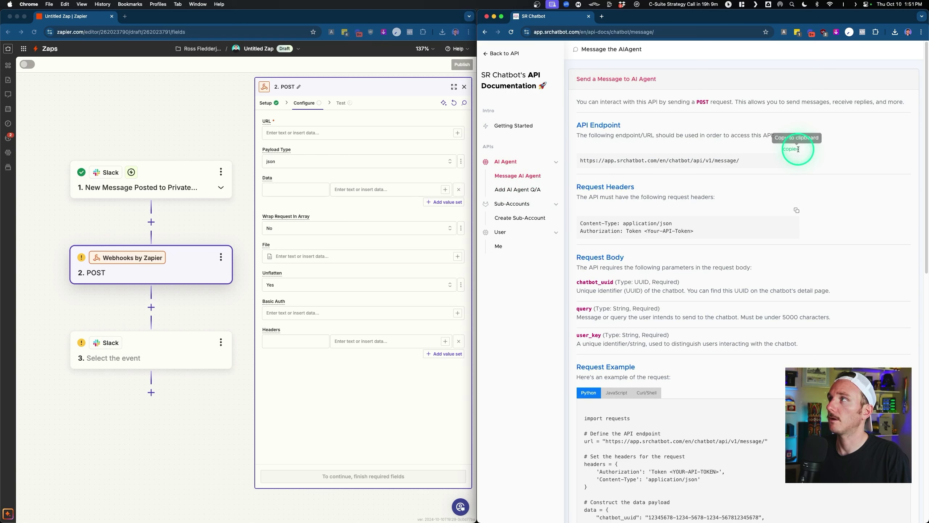
left_click(293, 133)
key("super+v")
left_click(306, 122)
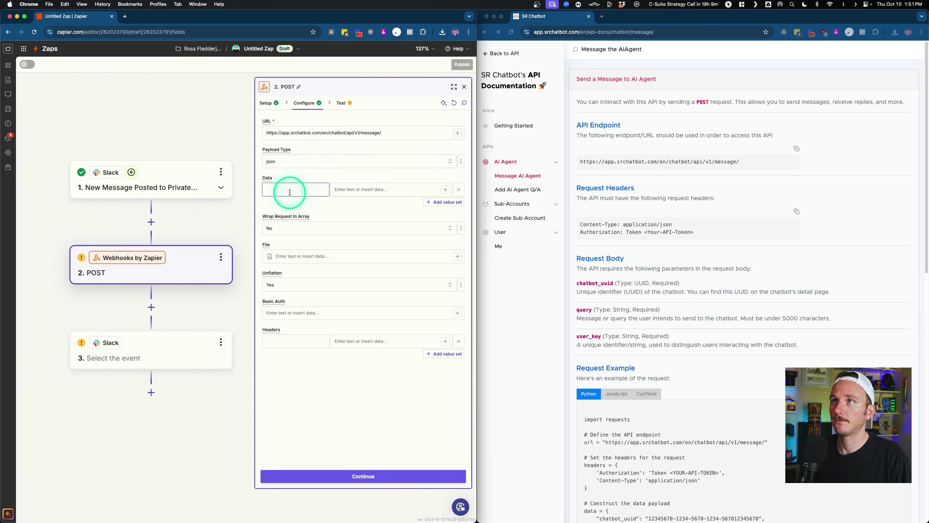
Step: Add Data keys chatbot_uuid, query and user_key, copying names from the API docs
scroll(630, 267, "down", 2)
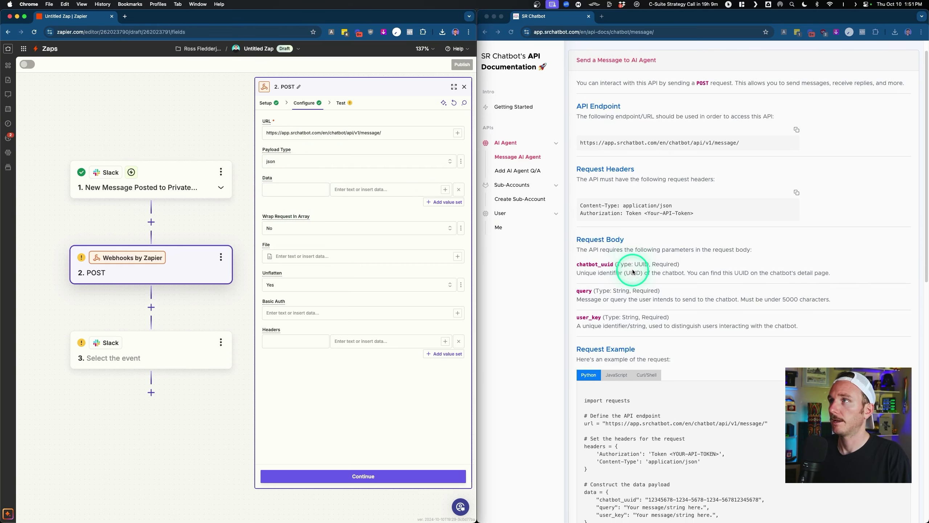
left_click(577, 230)
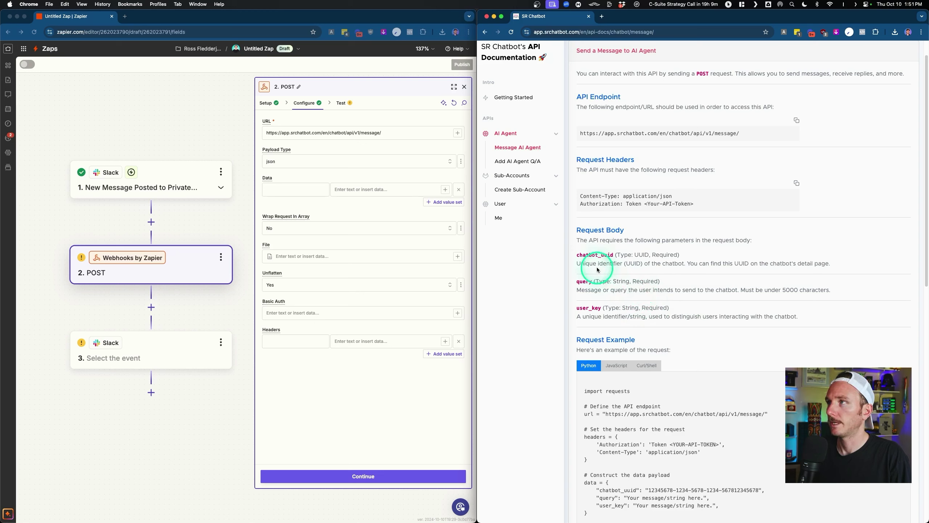
left_click_drag(578, 256, 617, 257)
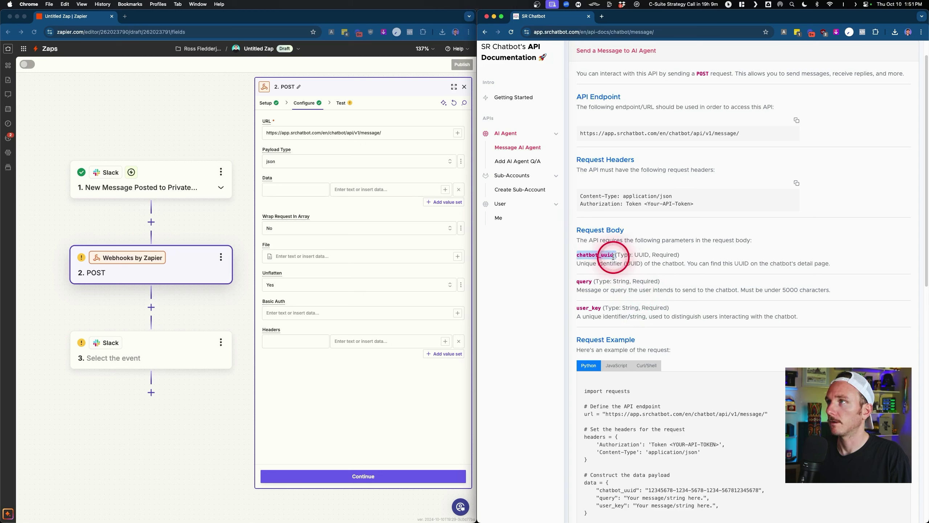
key("super+c")
left_click(284, 188)
key("super+v")
left_click(583, 282)
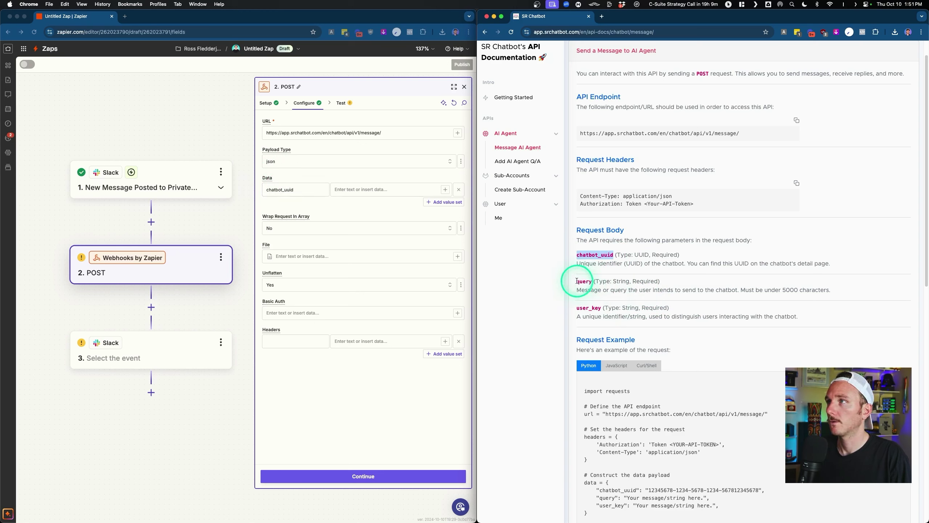
left_click_drag(577, 281, 590, 283)
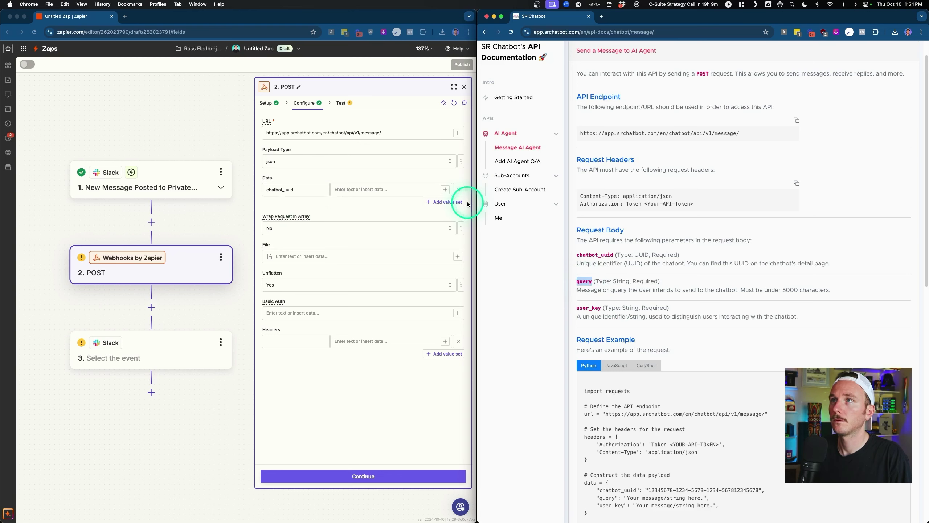
left_click(447, 204)
left_click(270, 204)
type("query")
left_click(431, 218)
left_click(273, 222)
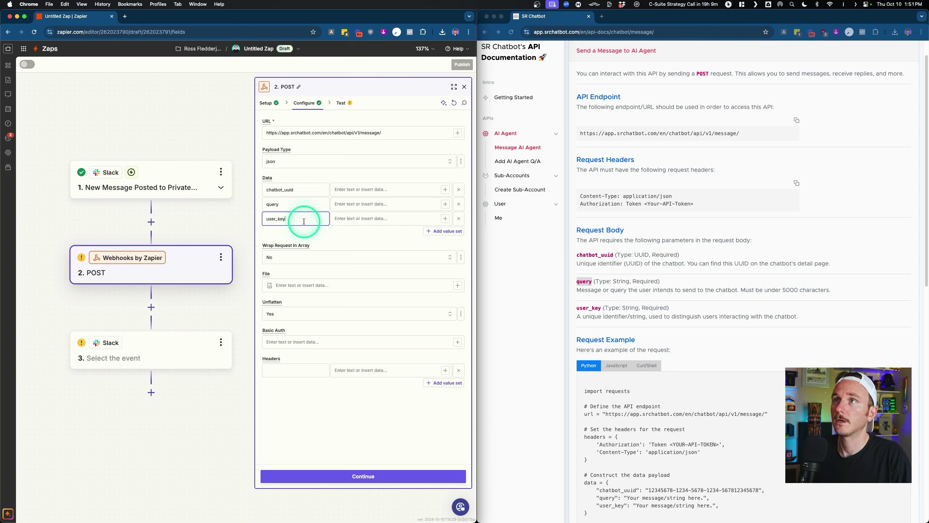
left_click(303, 190)
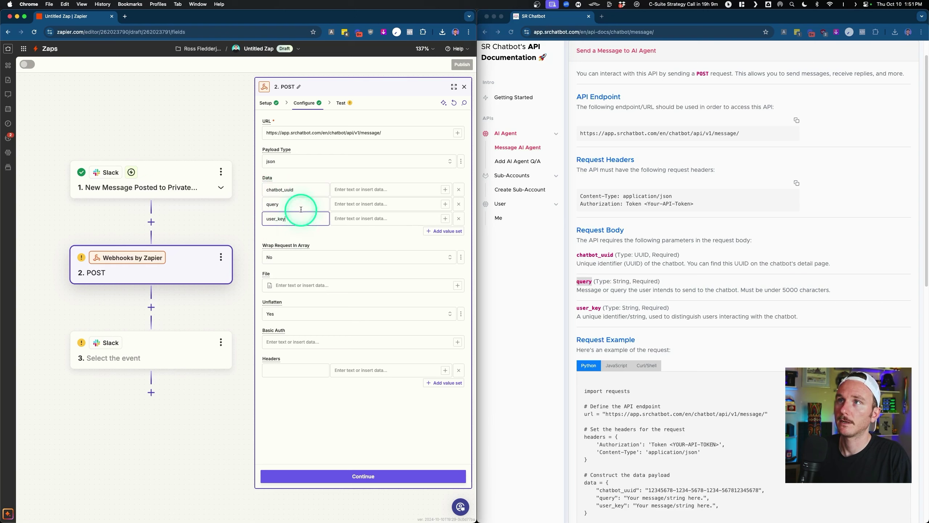
left_click(307, 191)
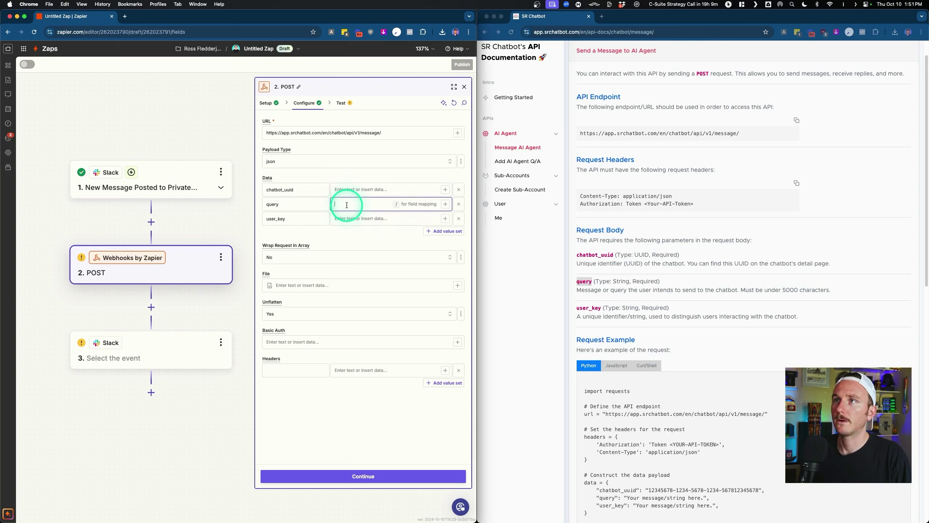
Step: Map Slack Text into the query value and Slack User Id into user_key
left_click(446, 204)
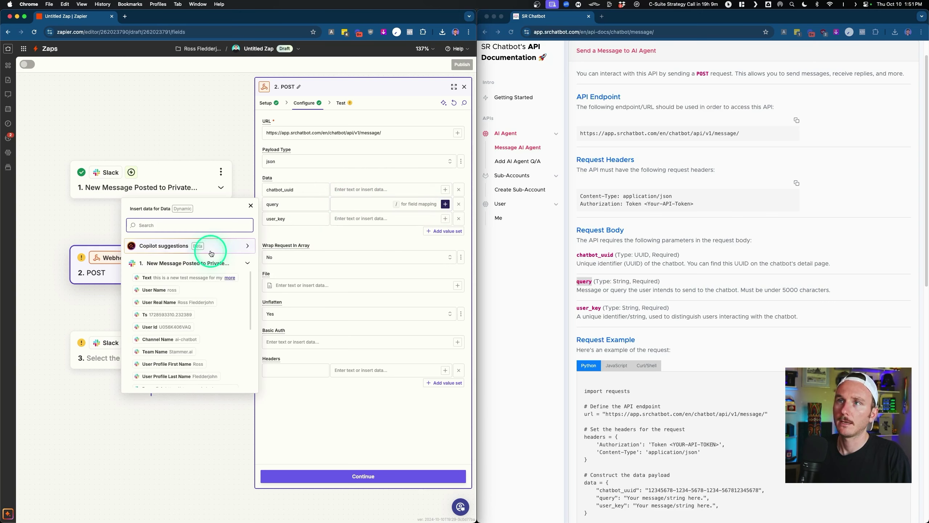
left_click(447, 204)
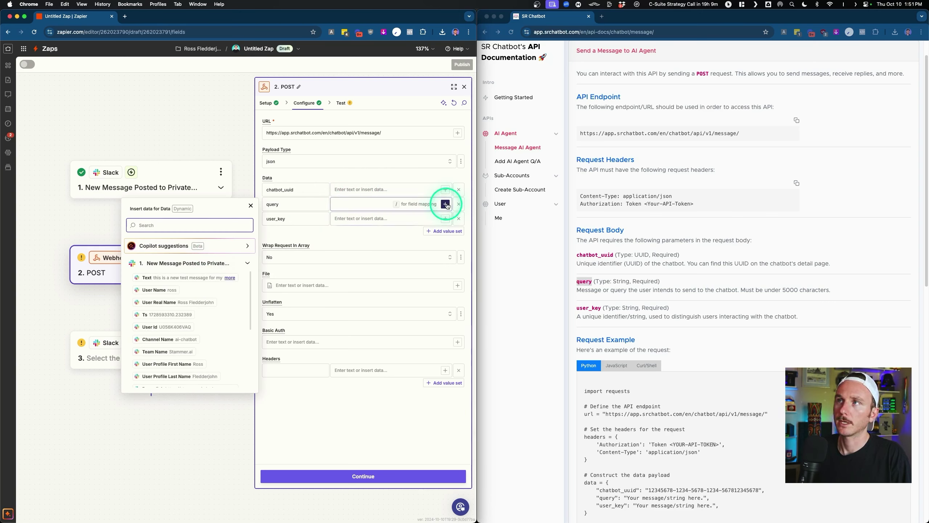
left_click(167, 278)
left_click(325, 224)
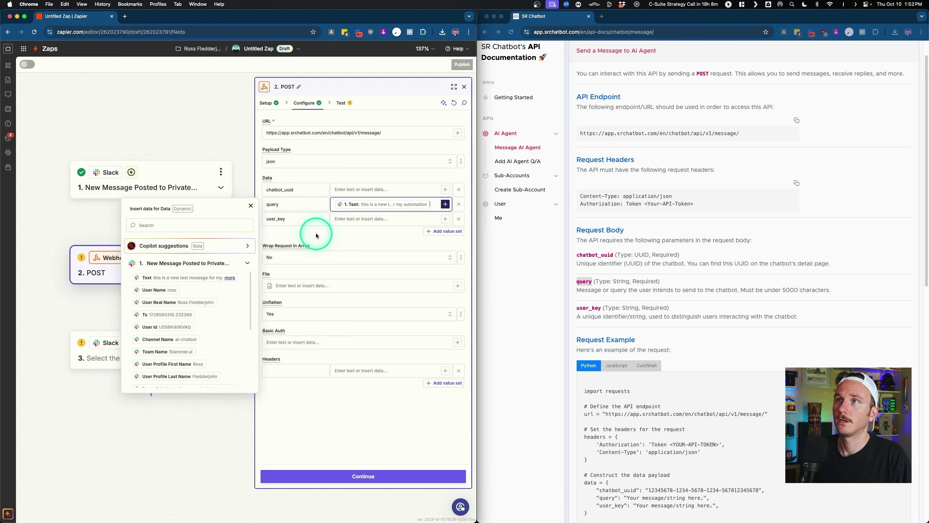
left_click(416, 222)
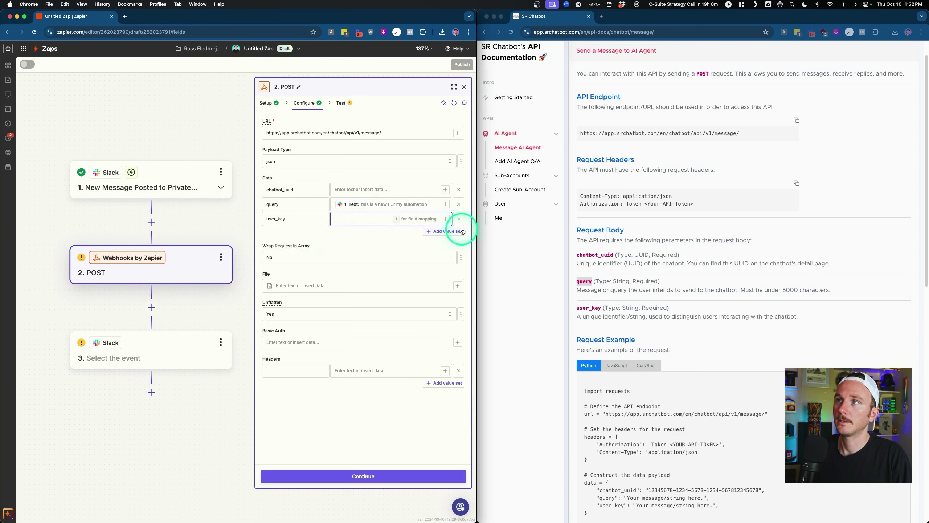
left_click(445, 219)
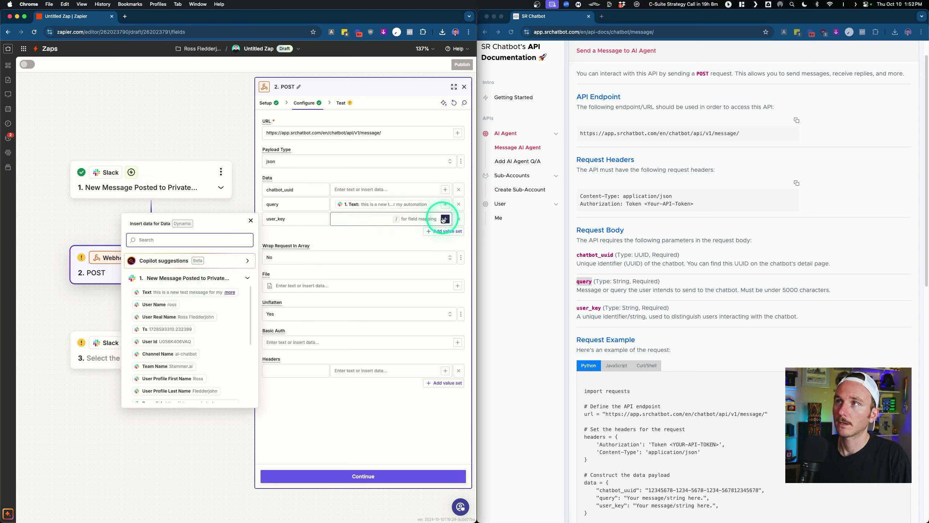
scroll(203, 296, "down", 2)
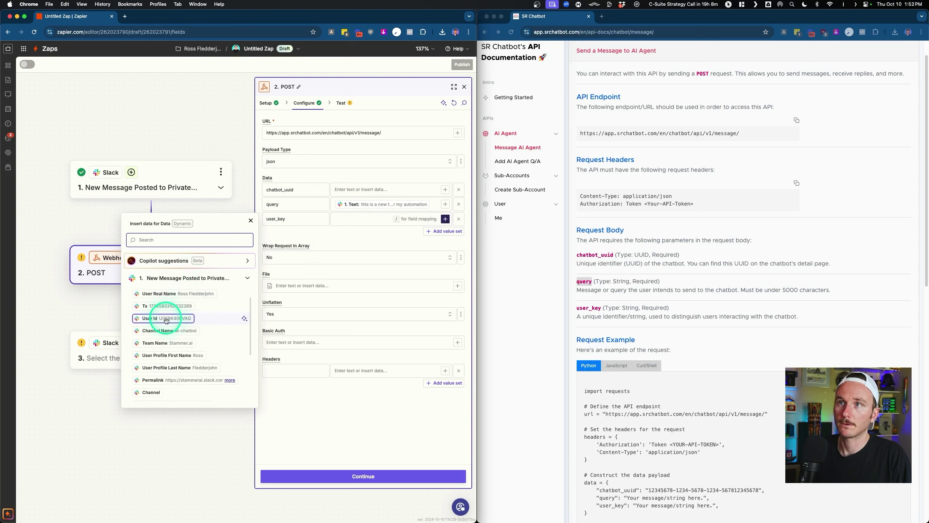
left_click(166, 318)
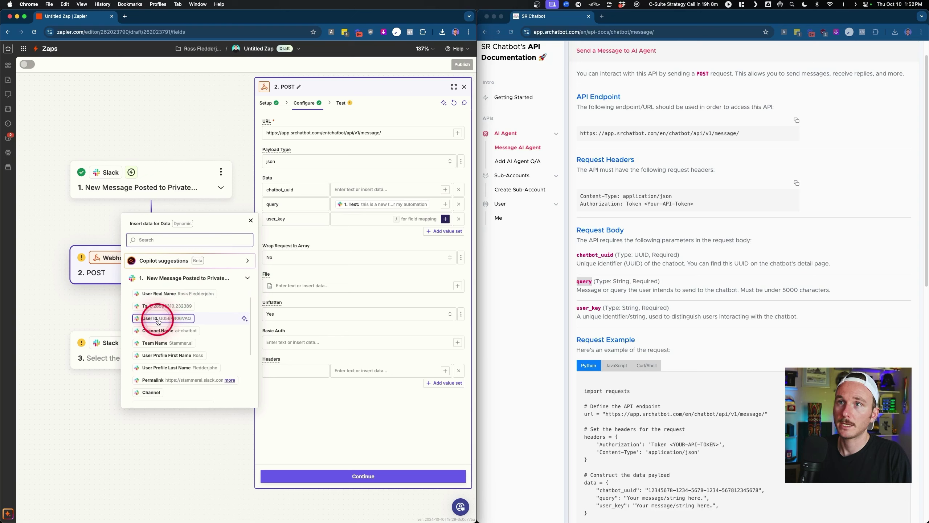
left_click(321, 234)
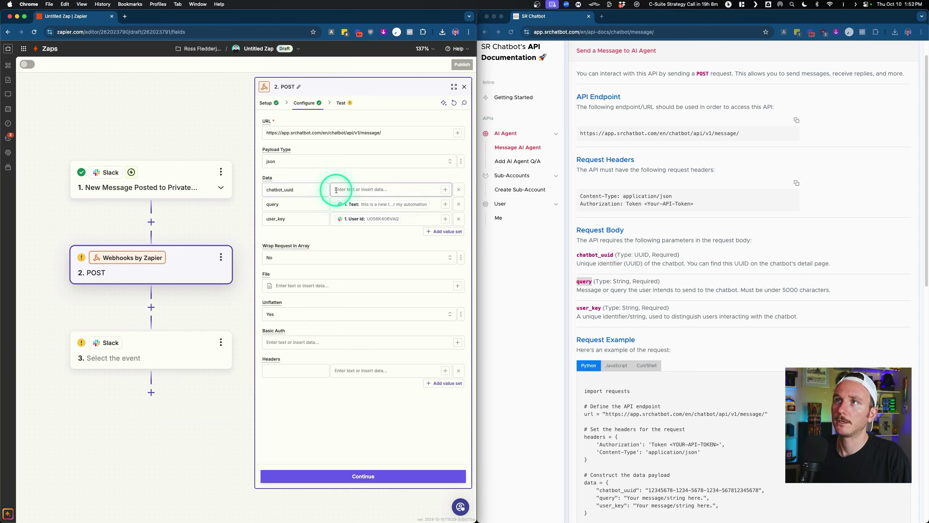
Step: Copy the Stammer.ai test 9/17 agent's UUID from SR Chatbot's My AI Agents
left_click(629, 99)
scroll(509, 75, "up", 2)
left_click(502, 53)
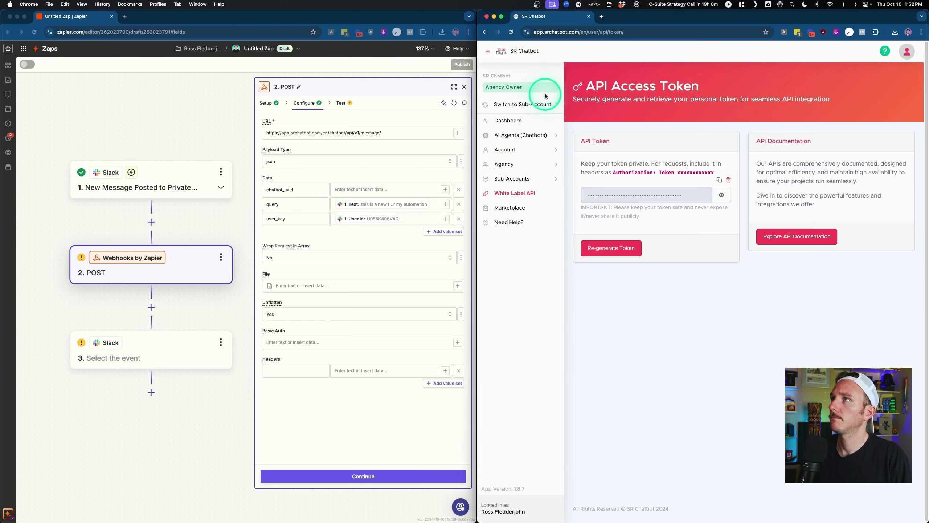
left_click(523, 135)
left_click(805, 238)
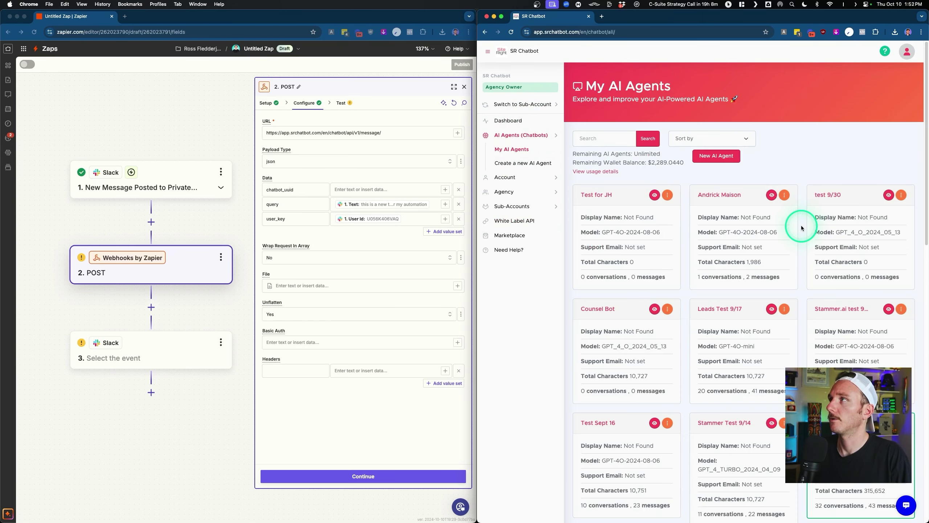
scroll(801, 227, "down", 3)
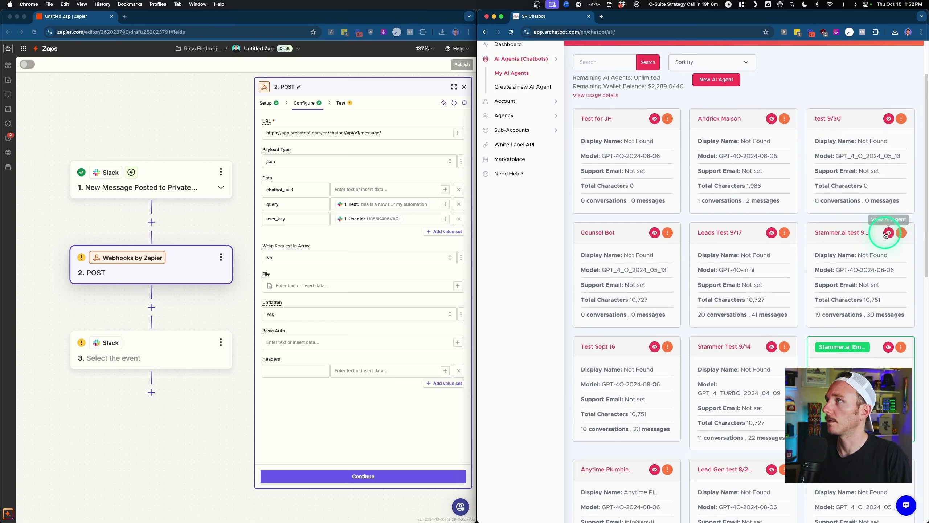
left_click(889, 233)
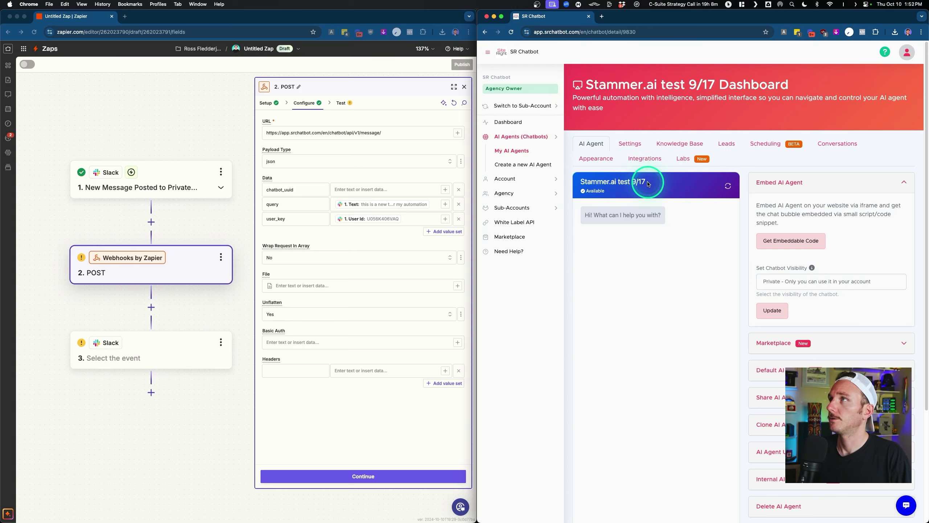
scroll(648, 182, "down", 4)
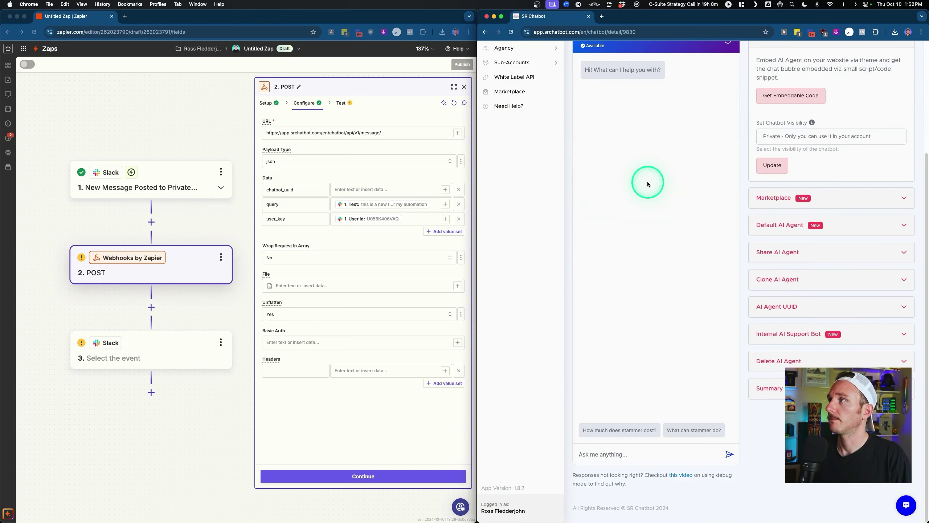
left_click(776, 310)
left_click(877, 379)
left_click(904, 361)
Step: Paste the agent UUID into Zapier's chatbot_uuid value field
left_click(374, 178)
left_click(357, 188)
key("cmd+v")
left_click(369, 175)
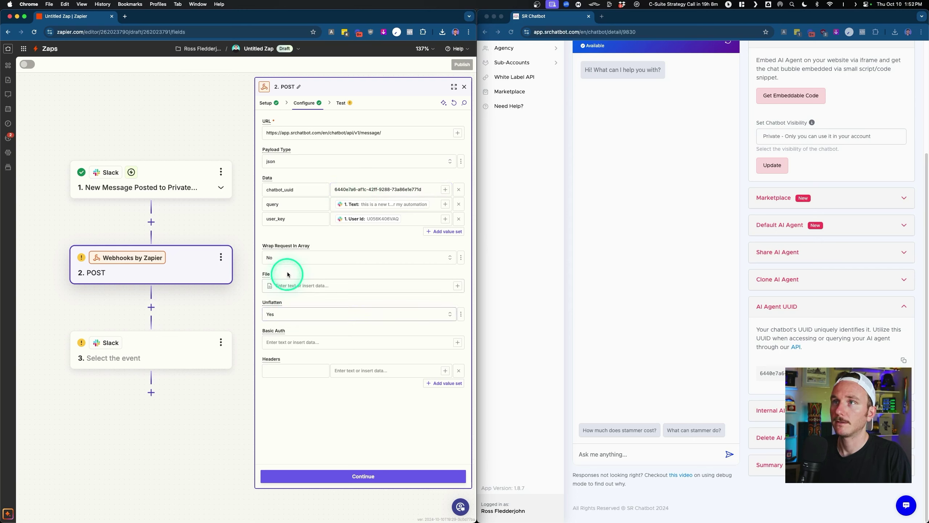
Step: Add an Authorization header key with the value starting with Token
left_click(288, 257)
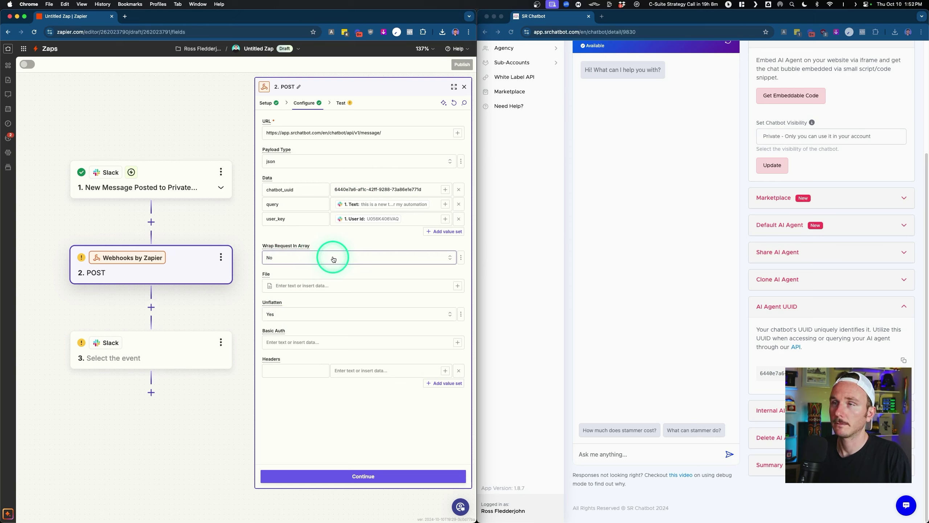
left_click(338, 287)
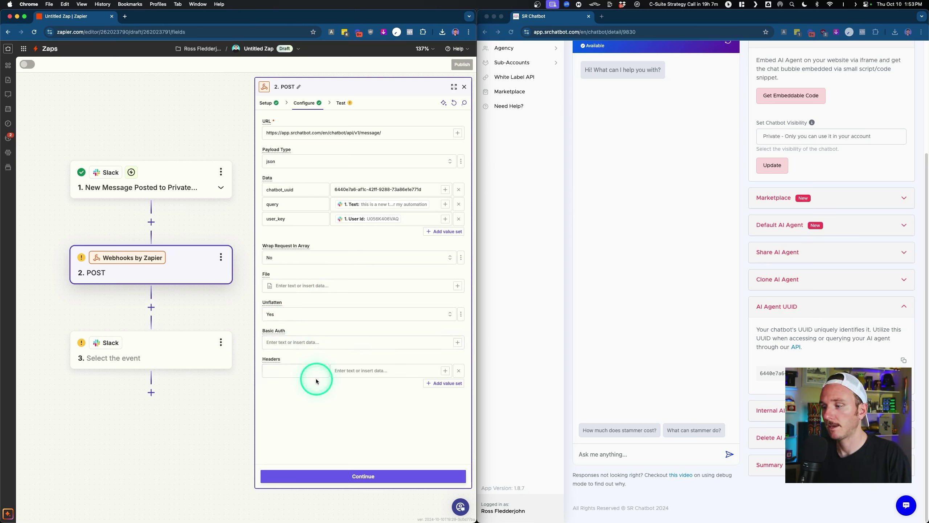
left_click(290, 370)
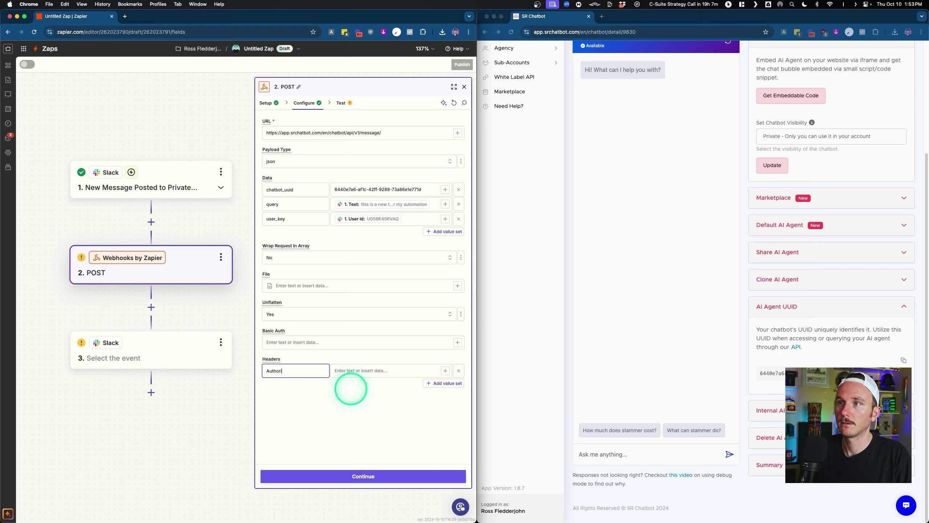
type("Authorization")
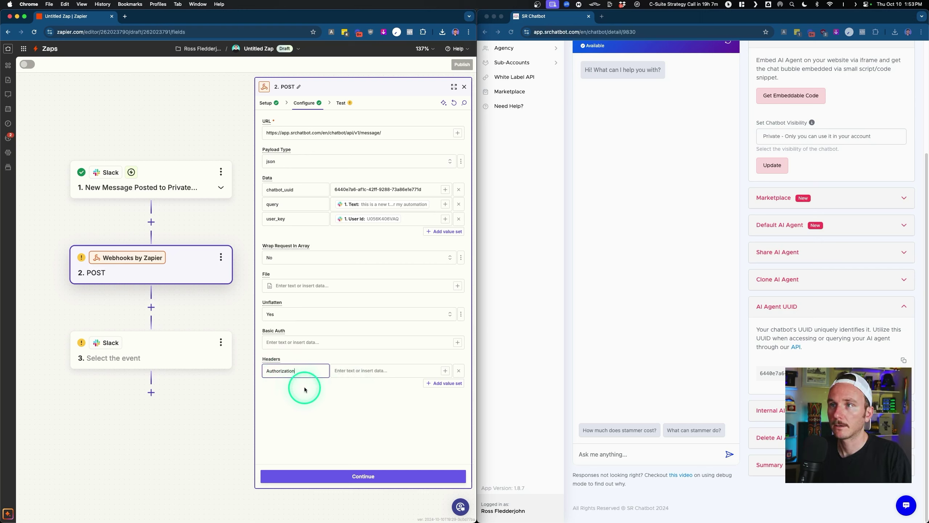
left_click(343, 371)
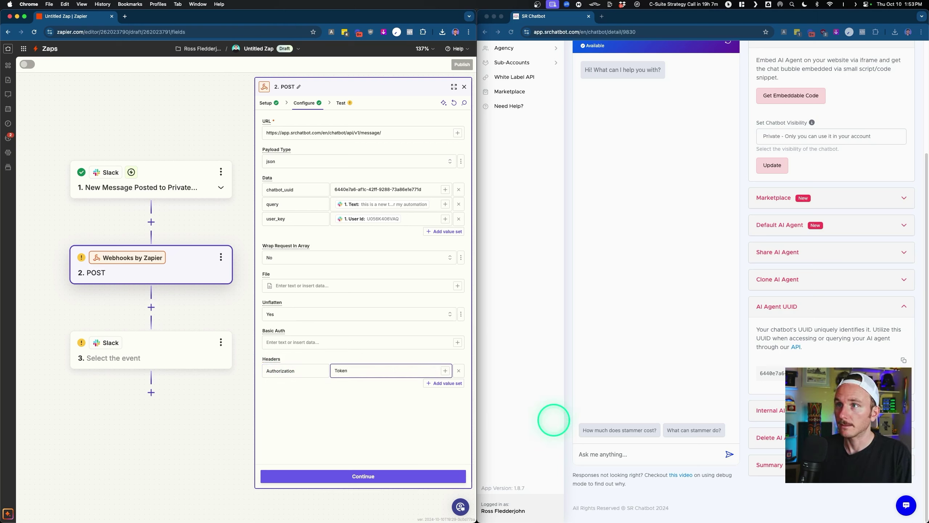
Step: Open SR Chatbot's White Label API access token page
left_click(751, 322)
scroll(685, 308, "up", 5)
left_click(514, 222)
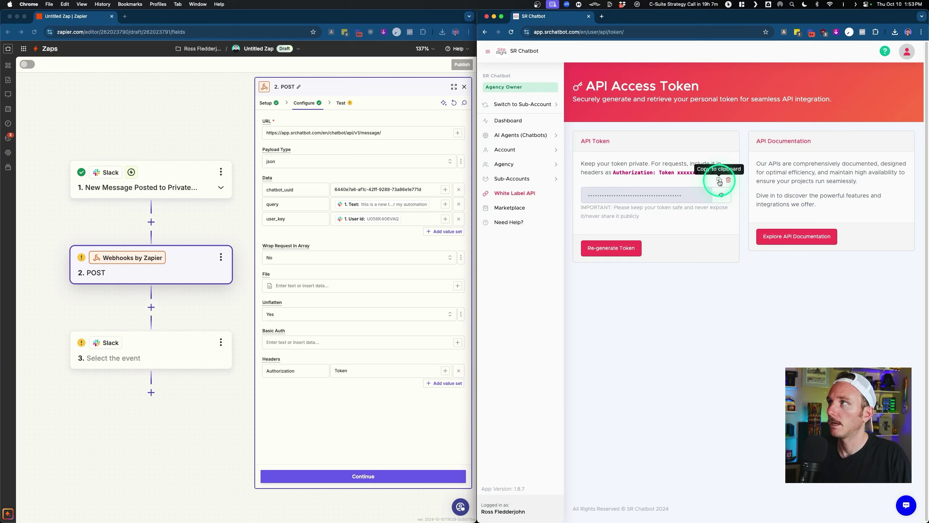
Step: Append the copied API token after 'Token' in the Authorization header, check chatbot_uuid, and continue
left_click(377, 373)
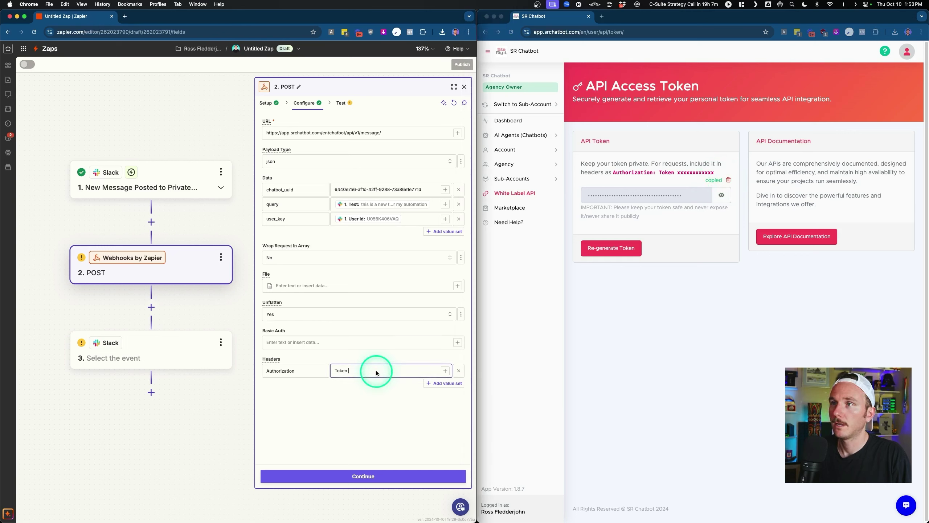
key("super+v")
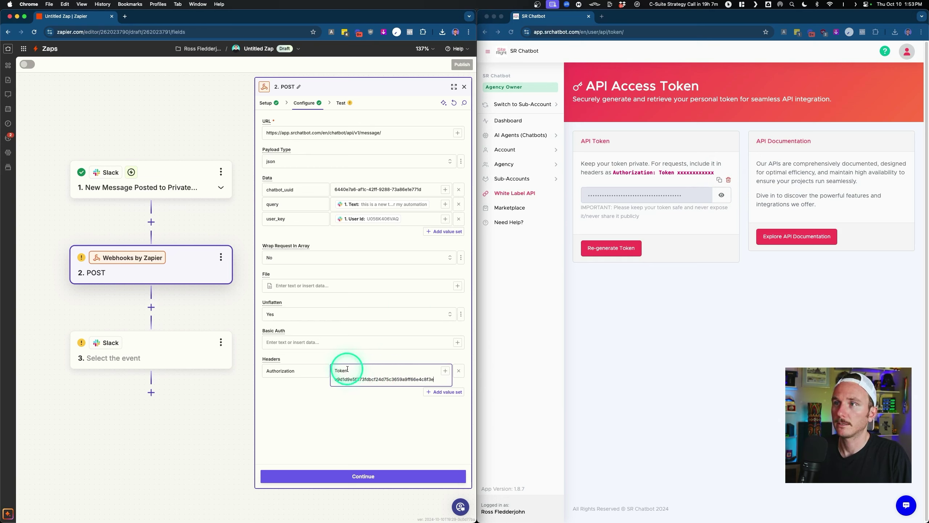
left_click(352, 424)
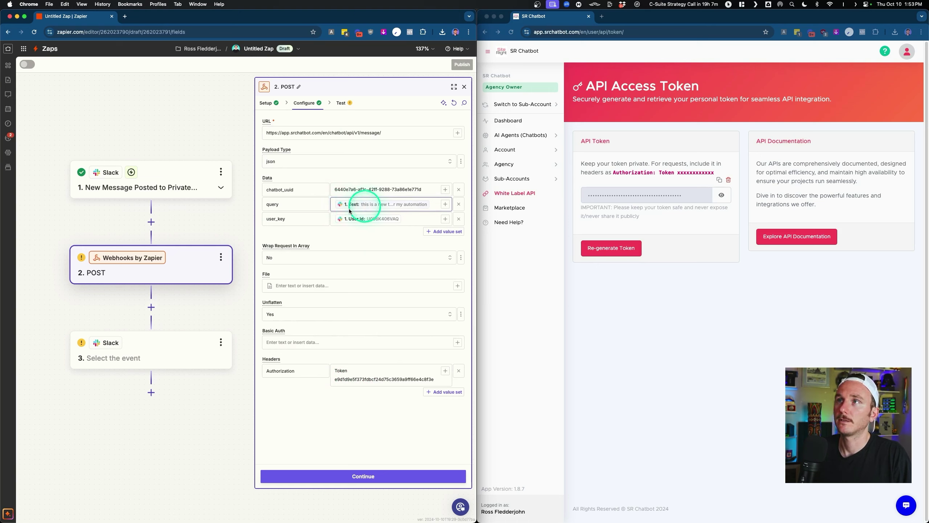
triple_click(384, 188)
left_click(385, 189)
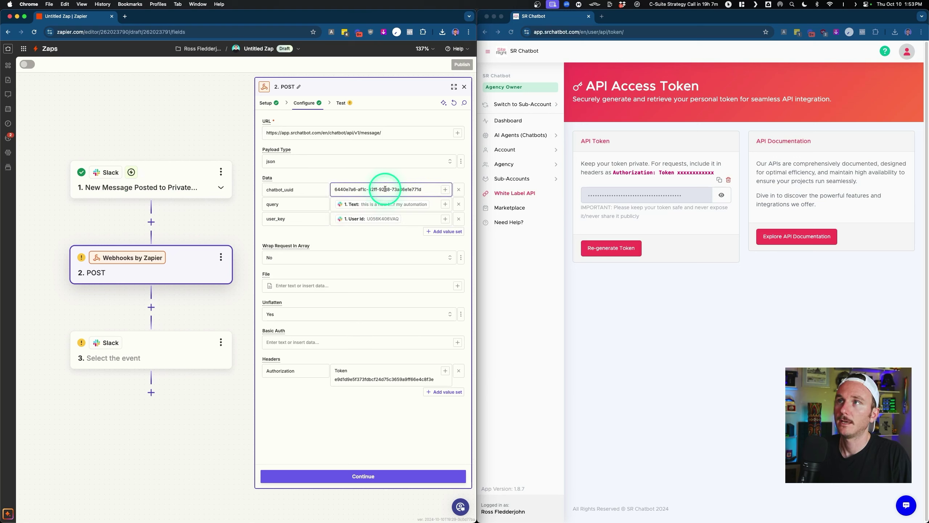
left_click(366, 476)
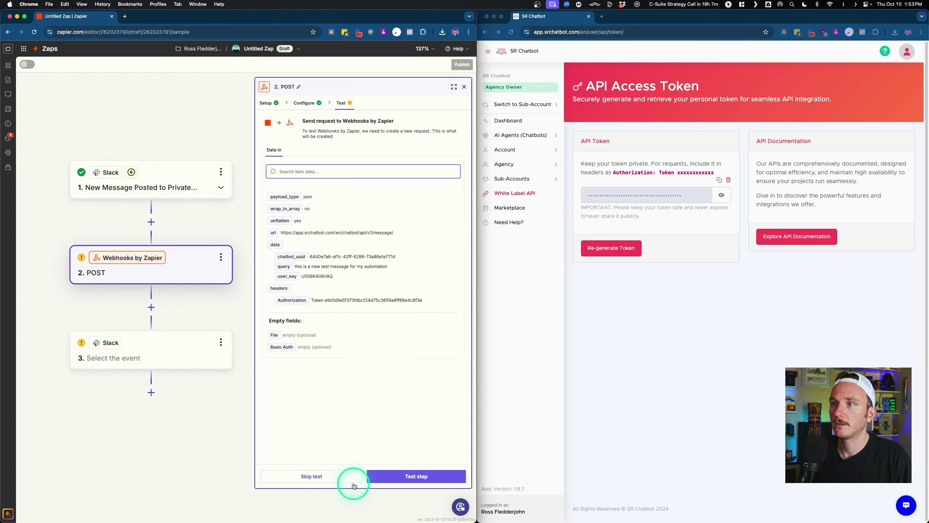
Step: Test the POST step and review the chatbot's returned answer text
left_click(418, 476)
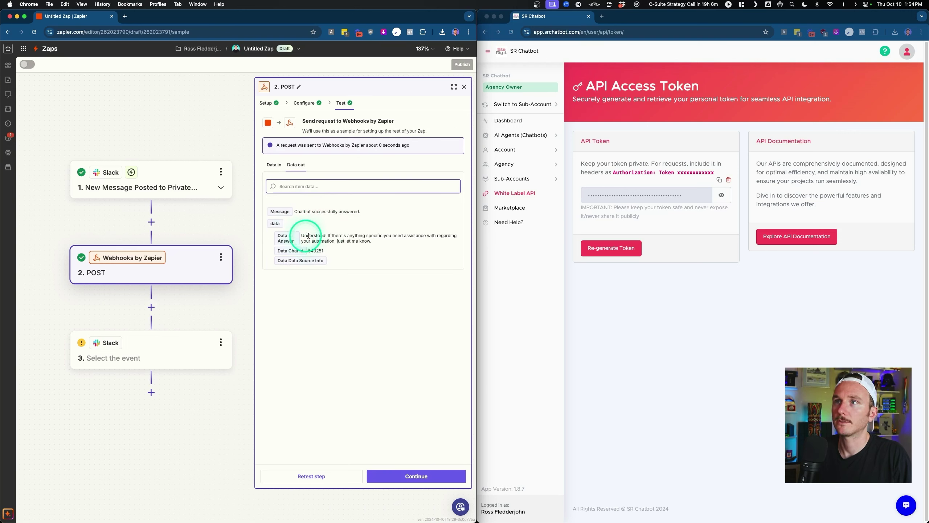
left_click_drag(369, 241, 302, 235)
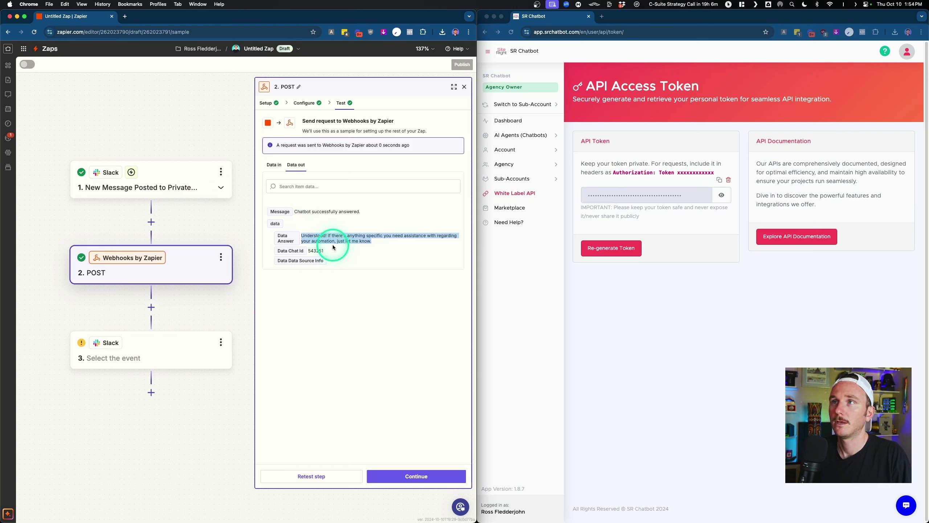
left_click_drag(372, 242, 301, 235)
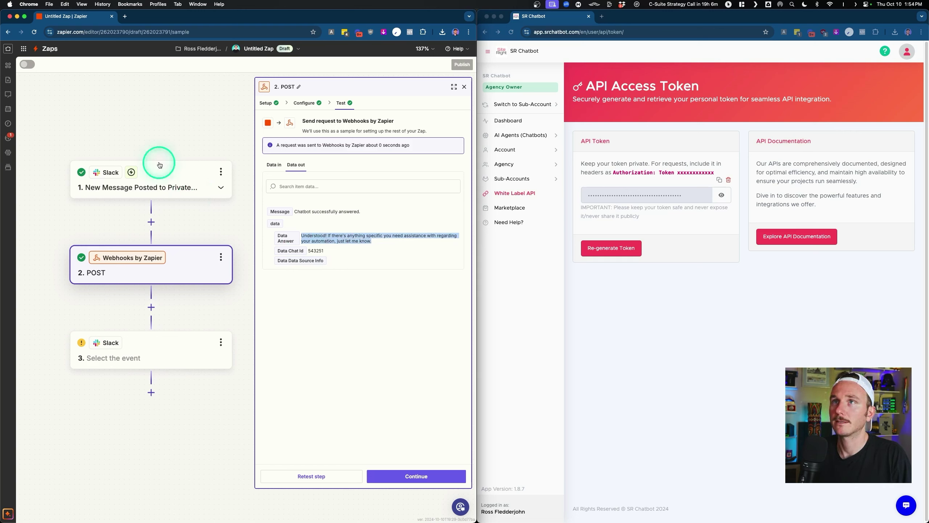
Step: Set the Slack step's action event to Send Private Channel Message
left_click(391, 477)
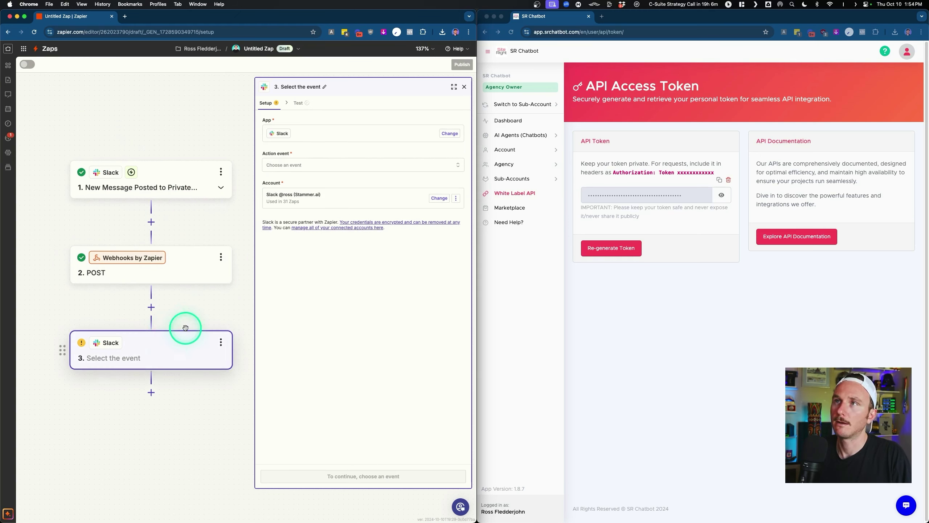
left_click(280, 165)
scroll(192, 253, "down", 1)
scroll(192, 253, "down", 4)
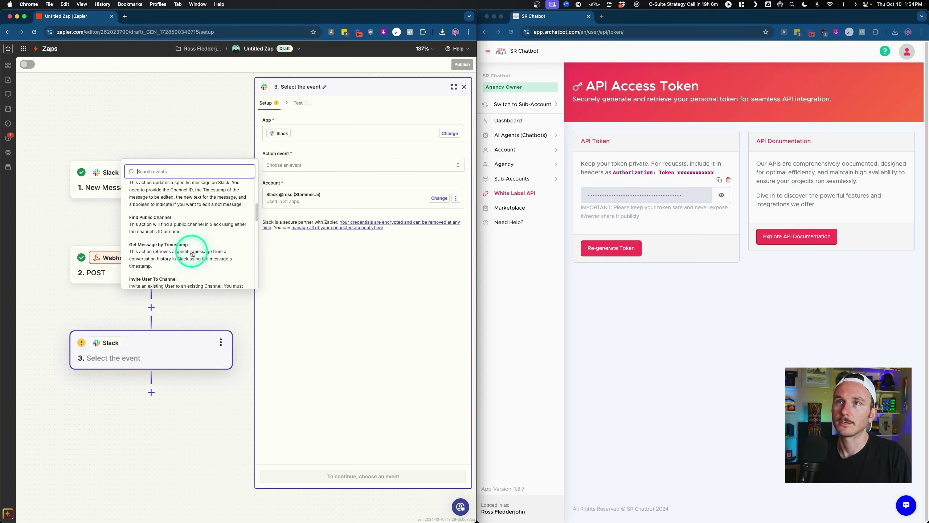
scroll(190, 249, "down", 2)
left_click(185, 253)
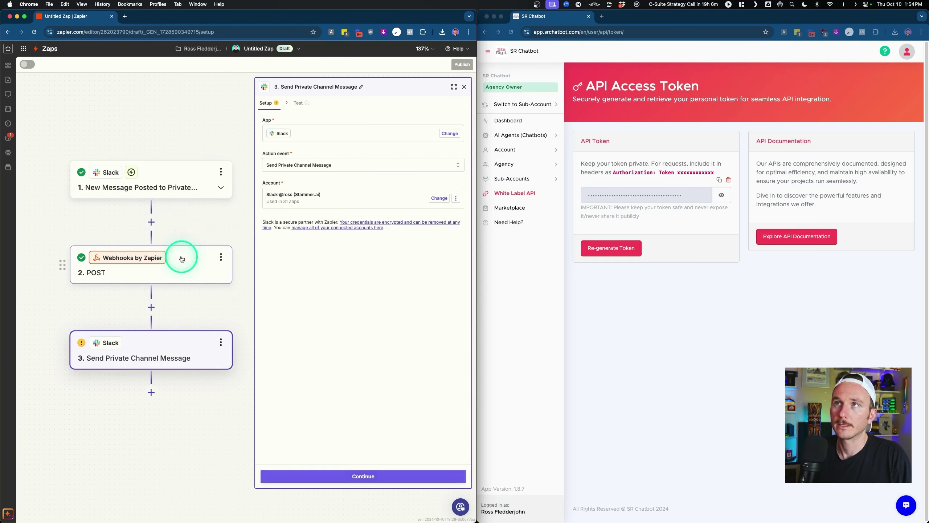
left_click(313, 477)
Step: Send 2. Data Answer as Message Text to the ai-chatbot channel and test the step
left_click(289, 142)
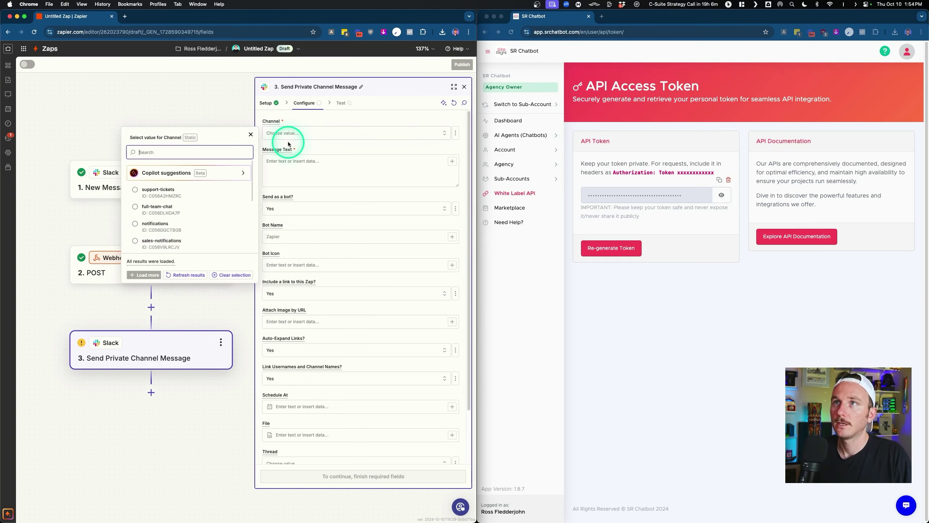
type("ai")
left_click(186, 219)
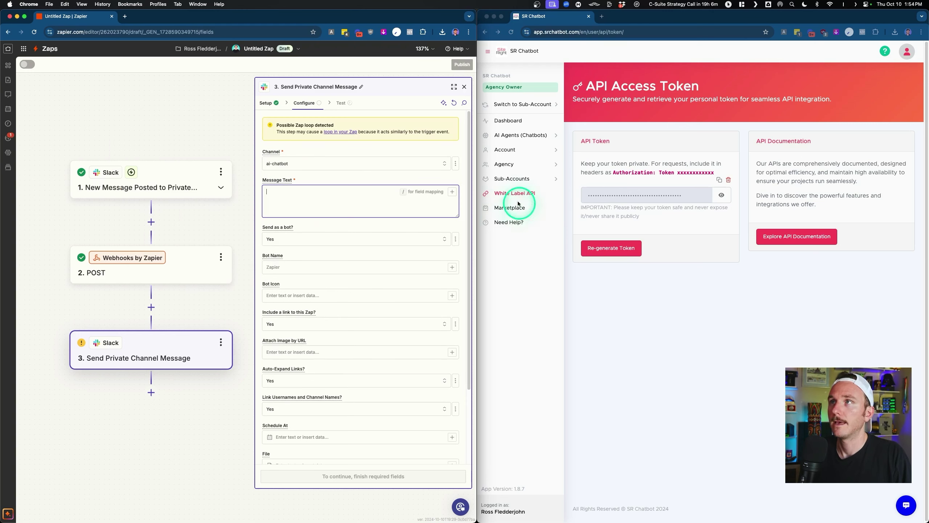
left_click(452, 191)
left_click(153, 262)
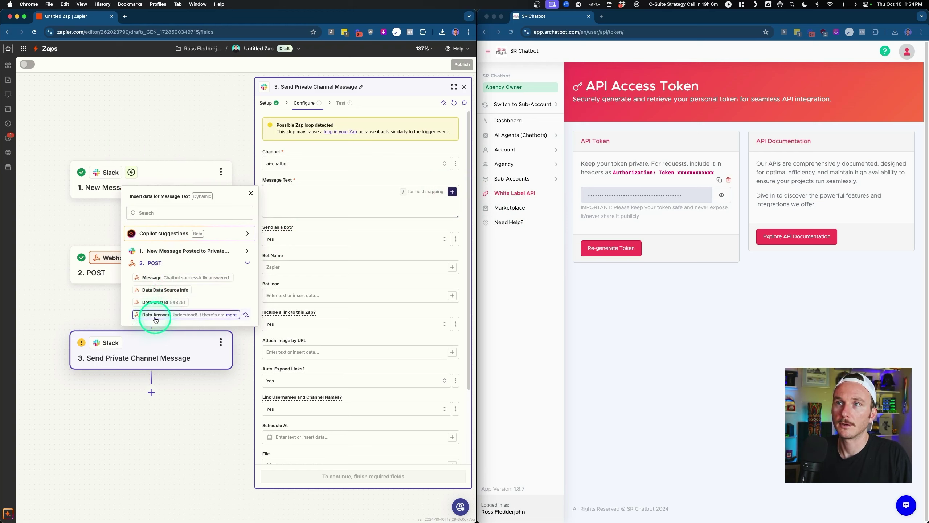
left_click(156, 315)
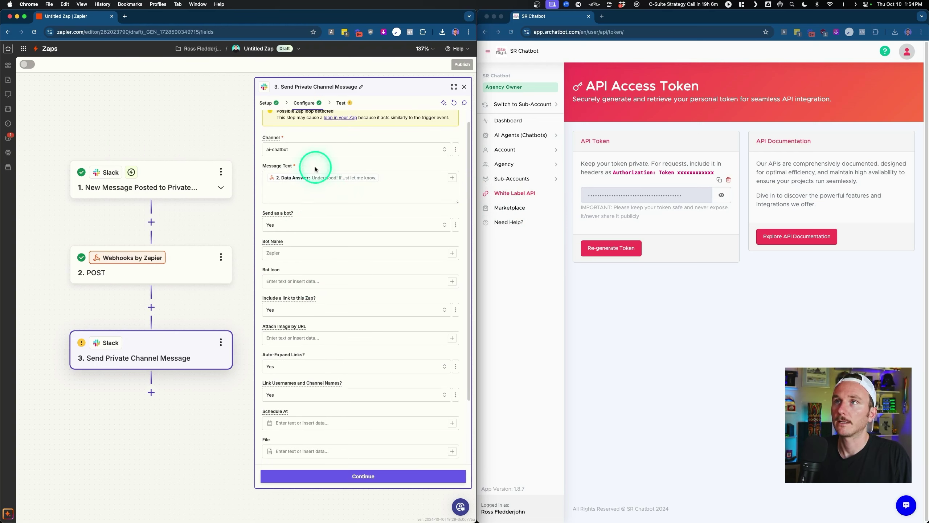
left_click(327, 472)
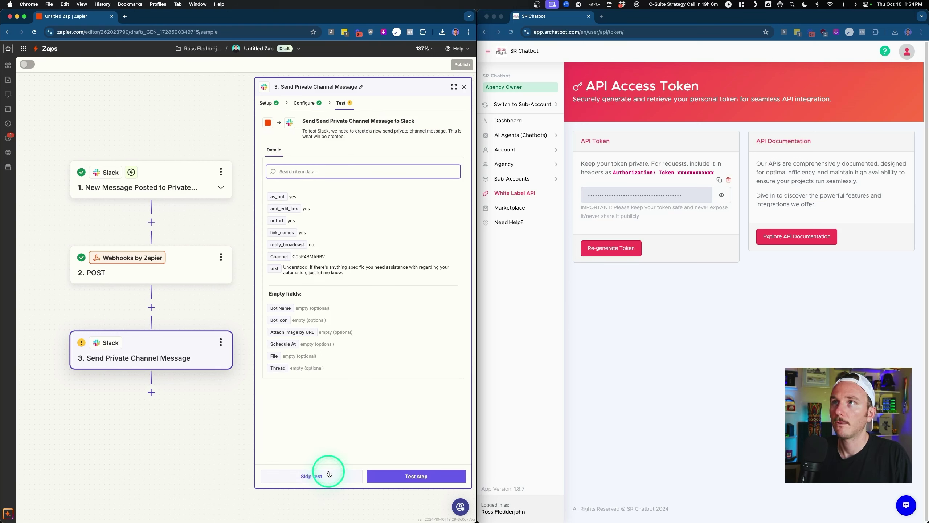
left_click(412, 476)
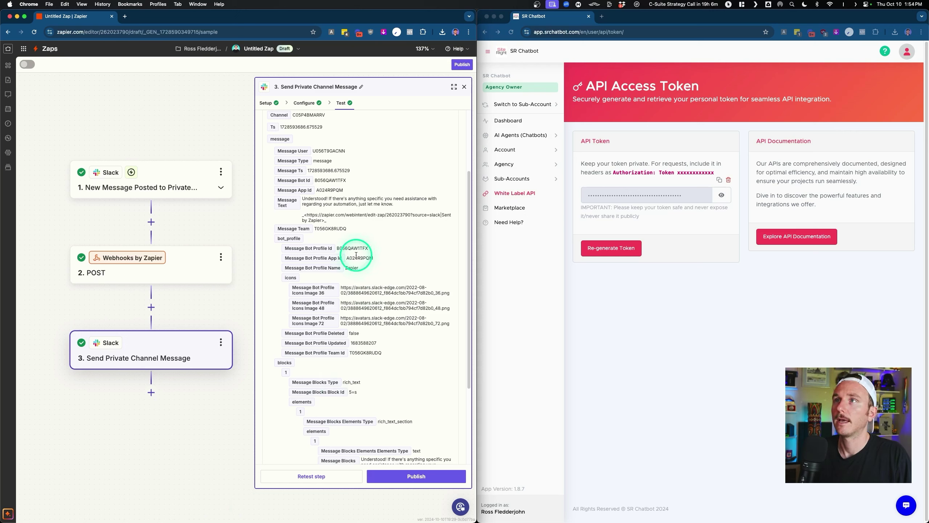
scroll(355, 254, "up", 3)
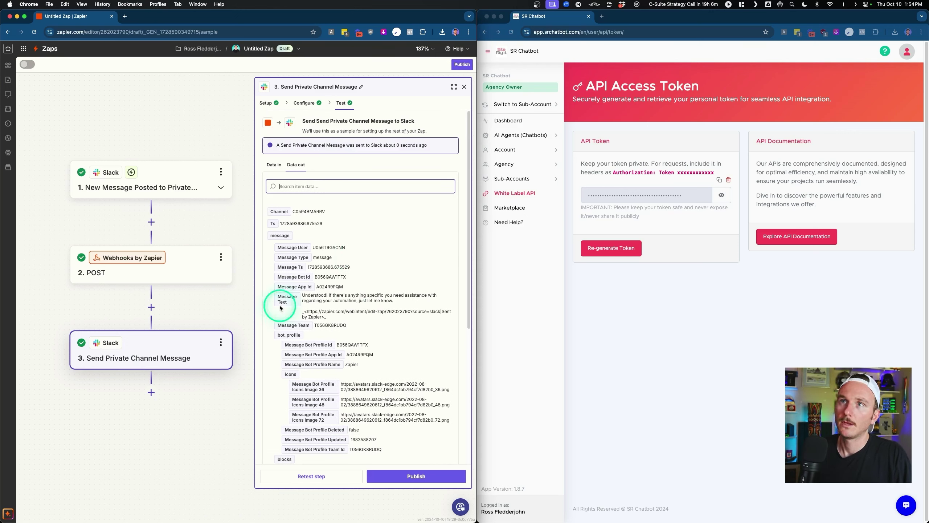
Step: Reopen the 2. POST step's Configure tab and select its chatbot API URL
left_click(178, 269)
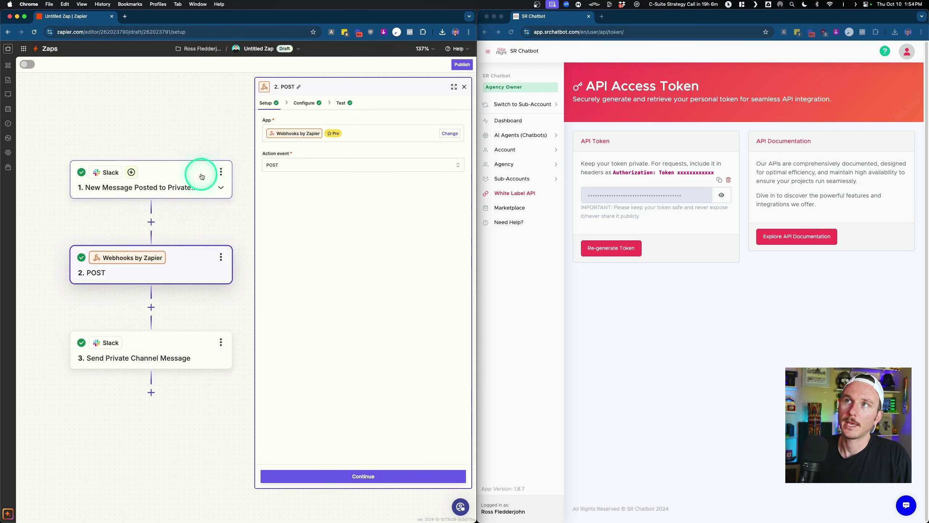
left_click(311, 107)
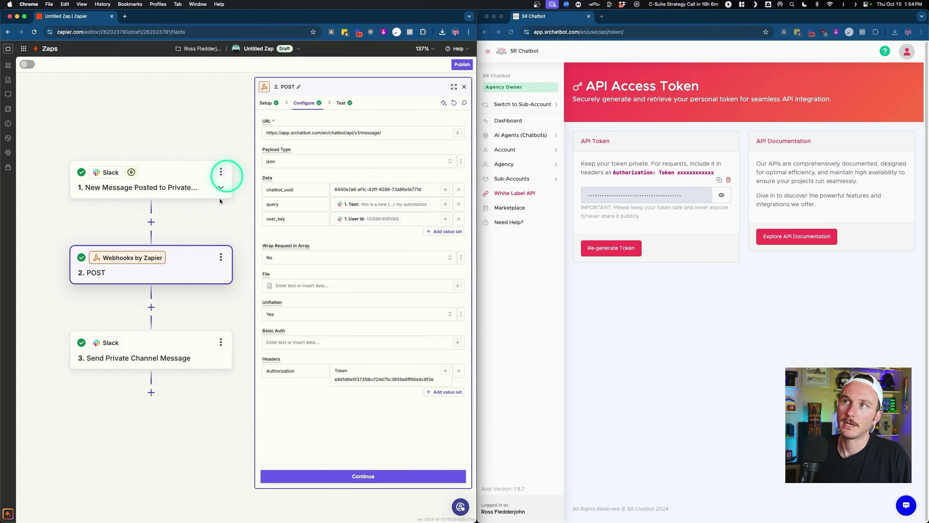
triple_click(290, 132)
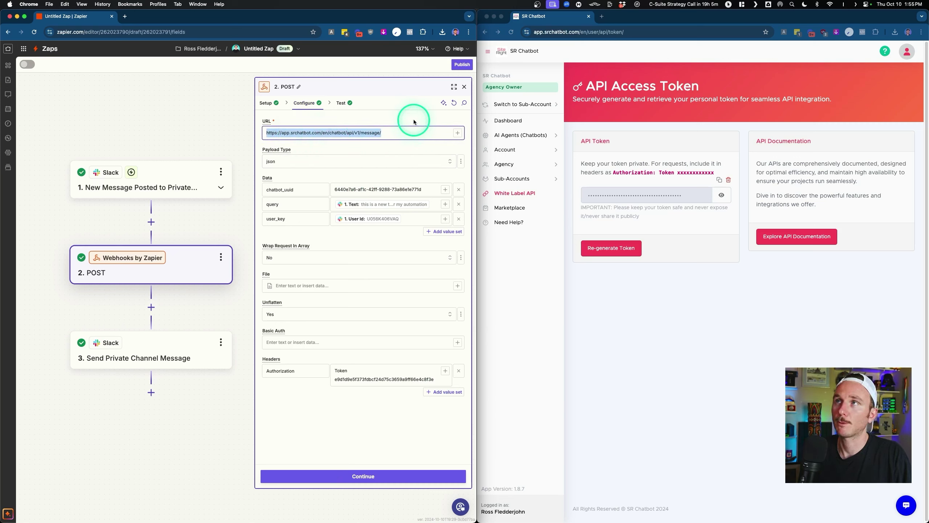